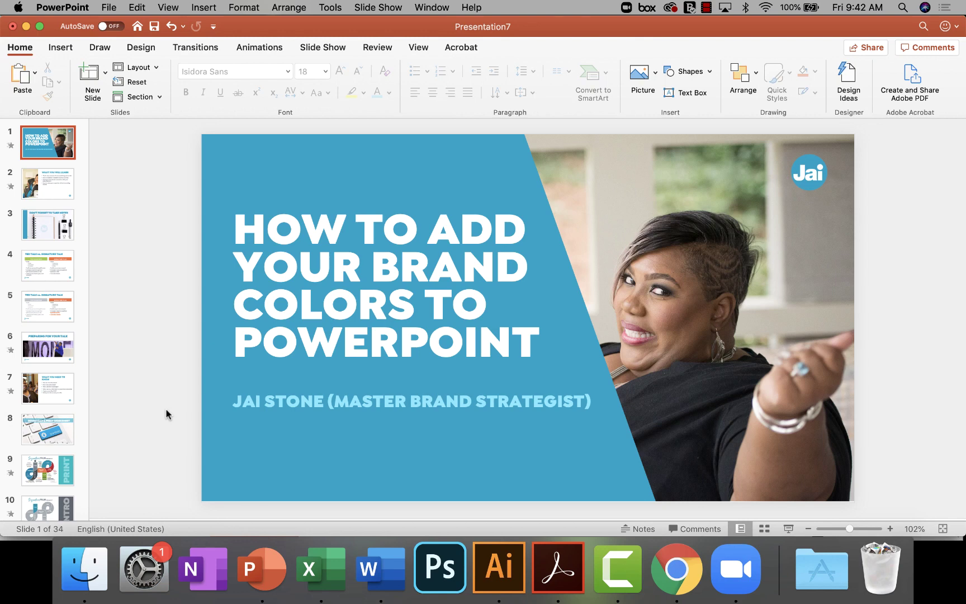
Switch to the Presentation6 Test Template deck and page through slides 1–4 and back to slide 1.
left_click(438, 10)
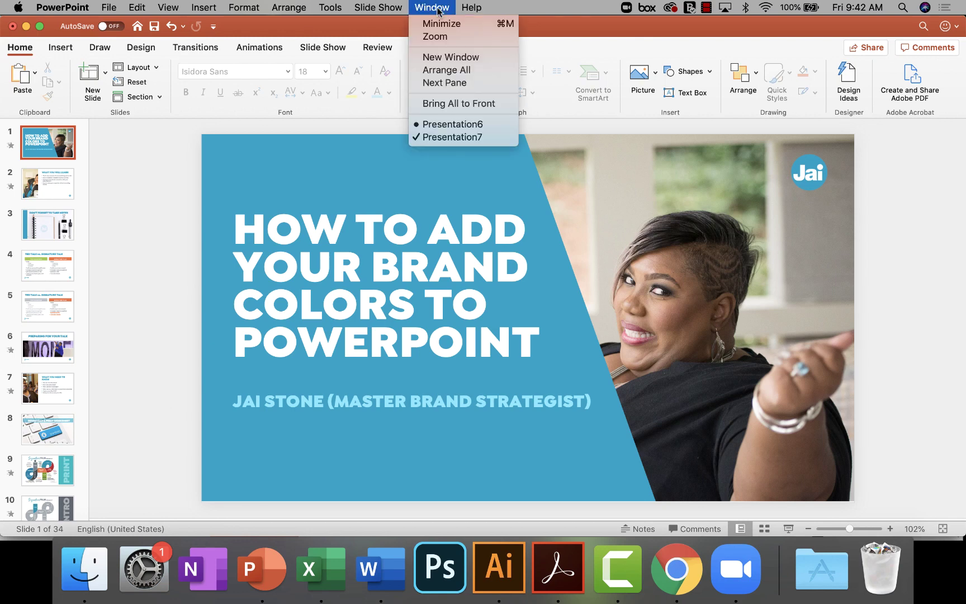
left_click(436, 124)
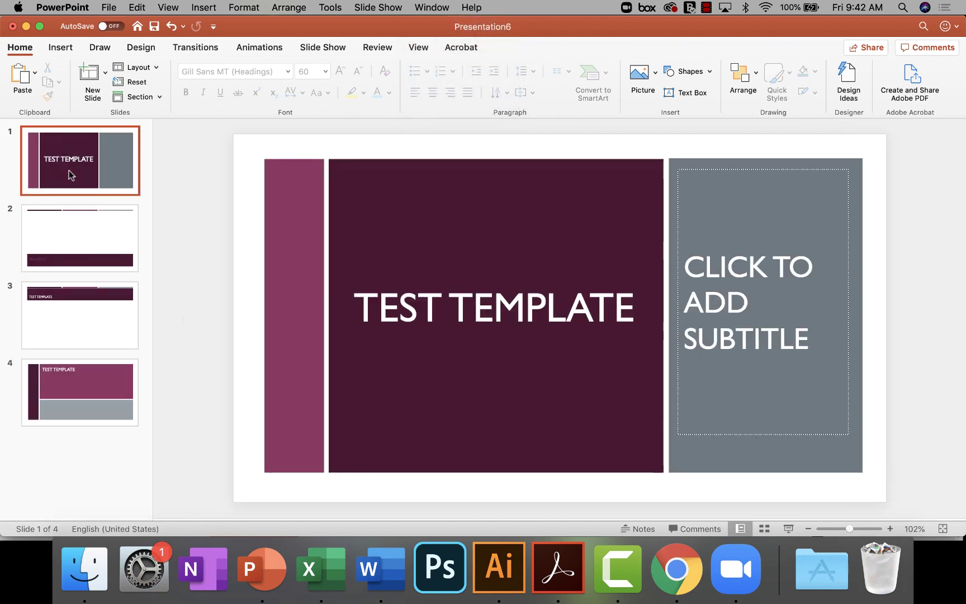
key("Down")
key("Down")
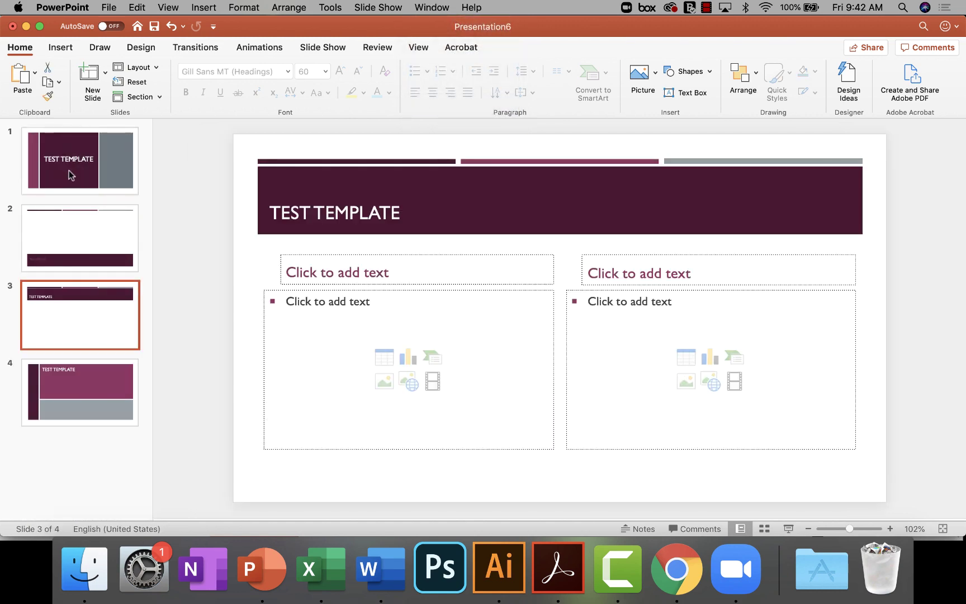
key("Down")
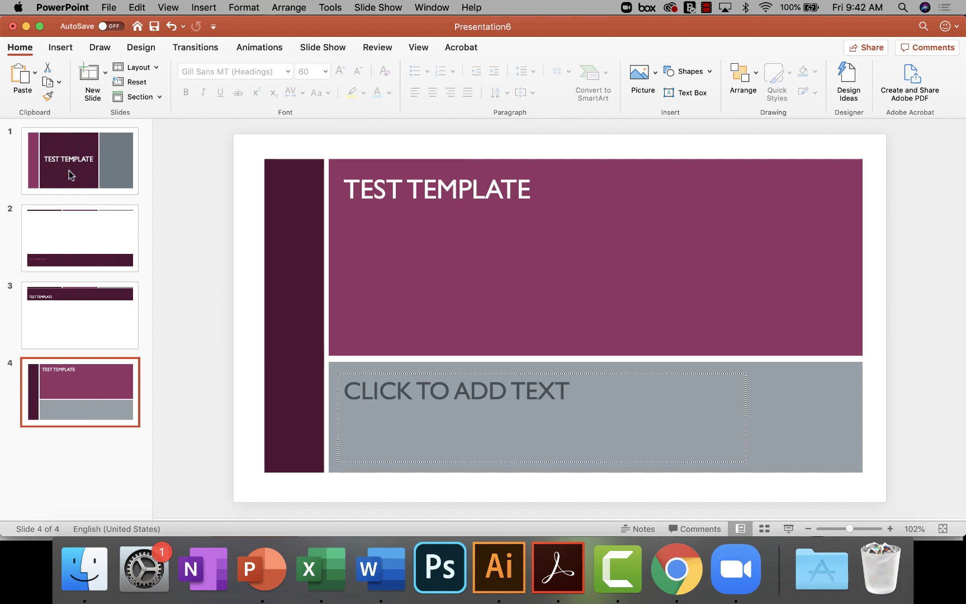
key("Up")
key("Up")
key("Up")
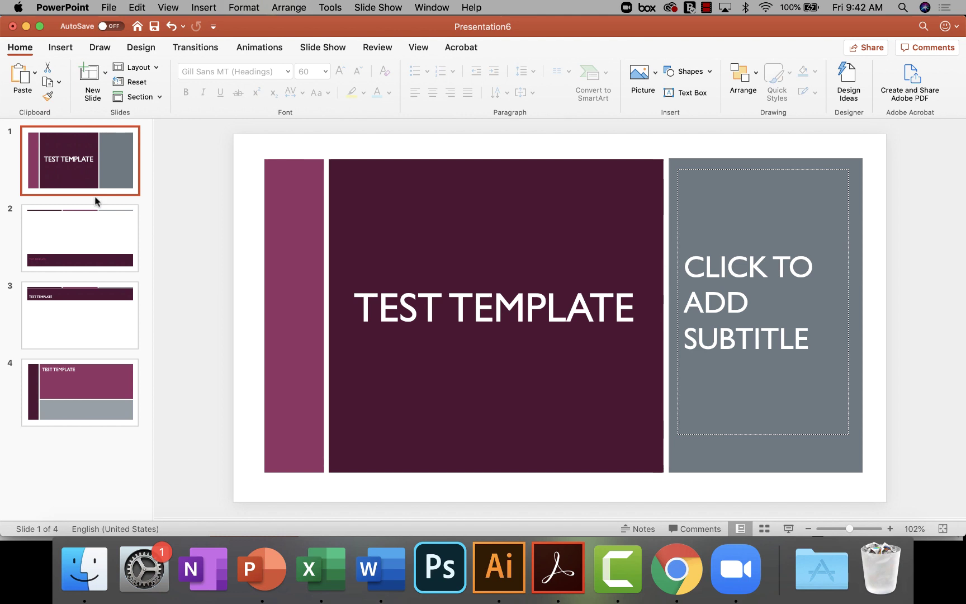
Review the Coolors hex codes 0FA3B1, FAF3DD, EBD7C1, EB5F49 and 393E41, then return to PowerPoint.
left_click(676, 568)
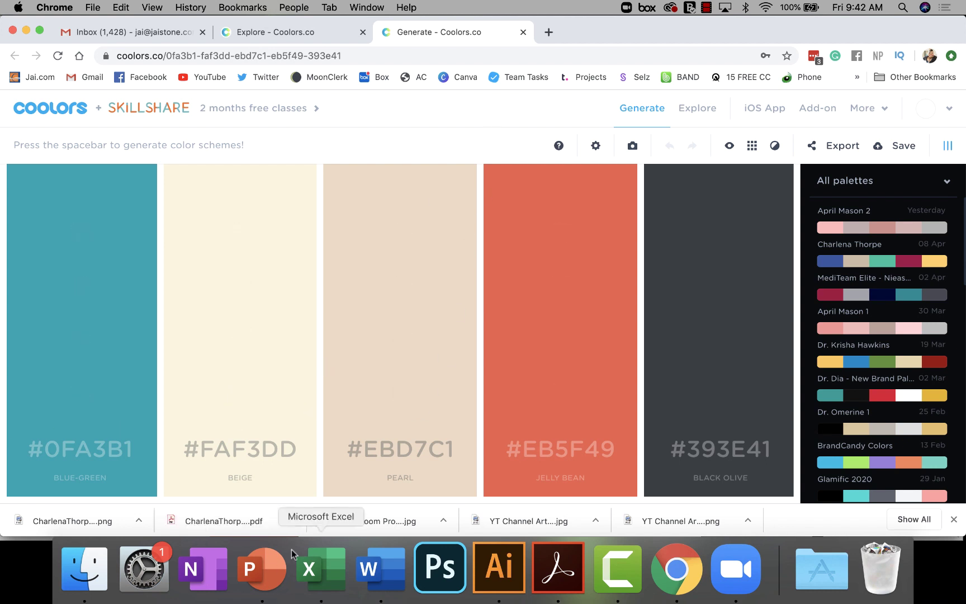
left_click(264, 569)
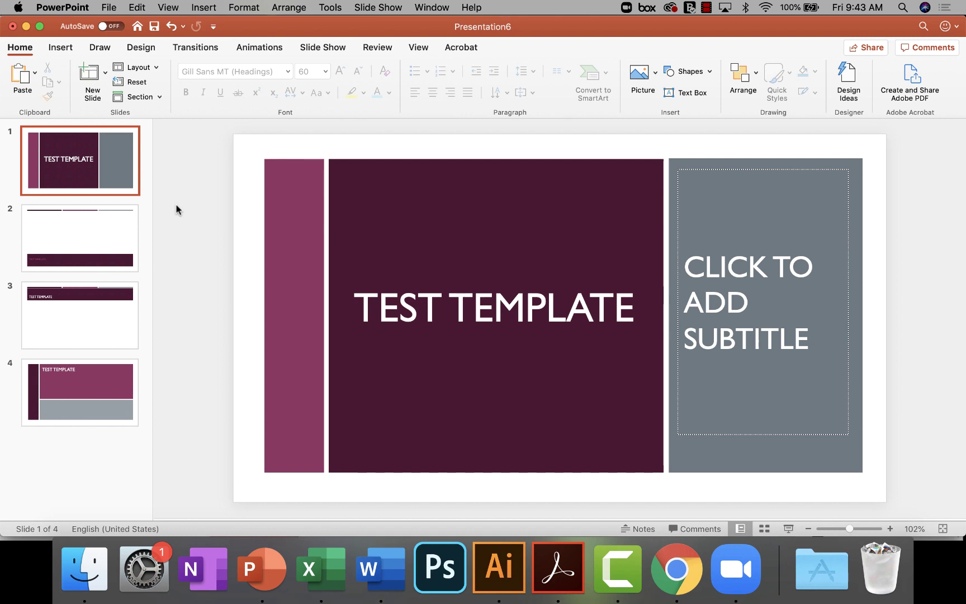
Make the 'TEST TEMPLATE' footer text on slide 2 white.
left_click(60, 241)
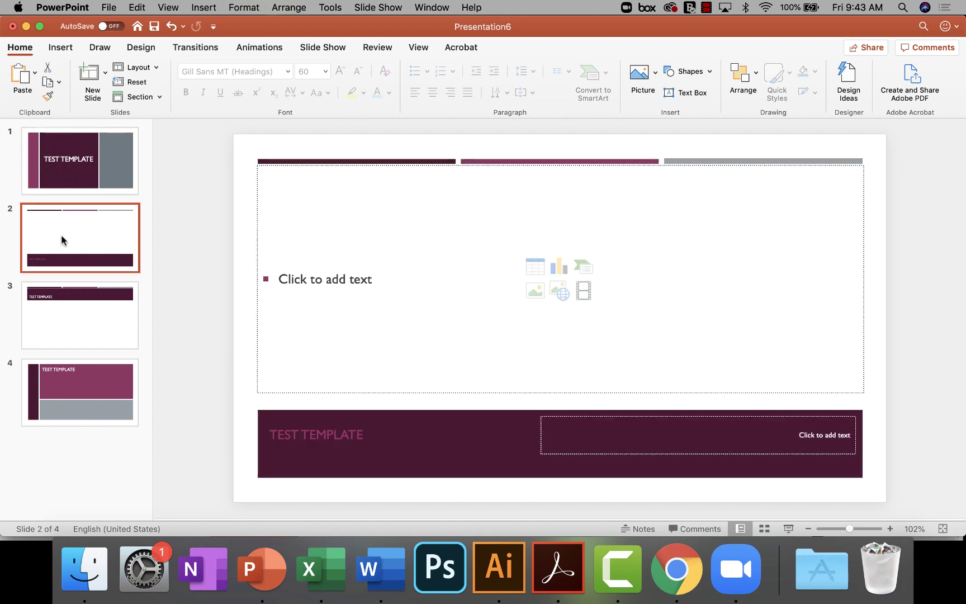
left_click(297, 428)
triple_click(298, 428)
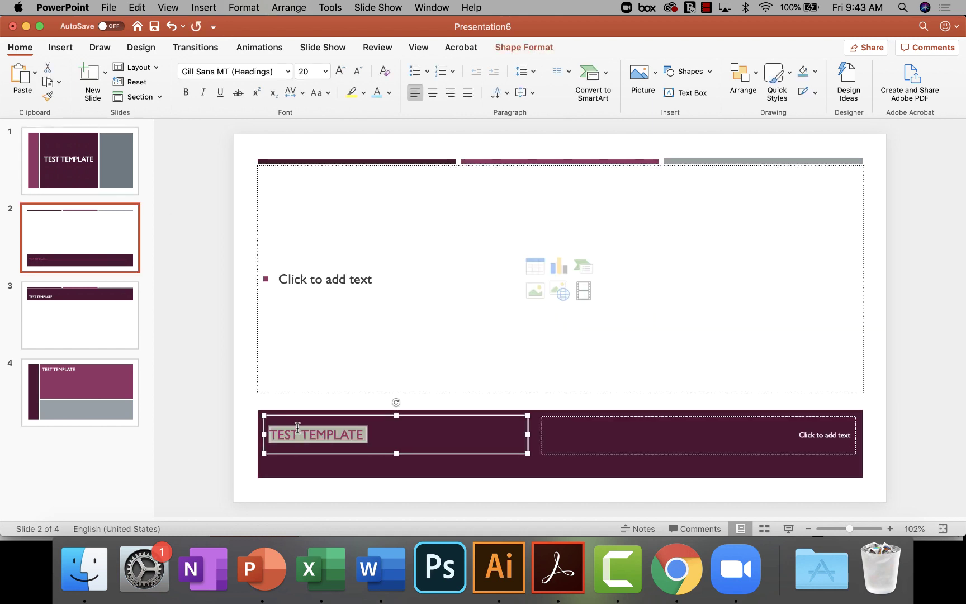
left_click(388, 94)
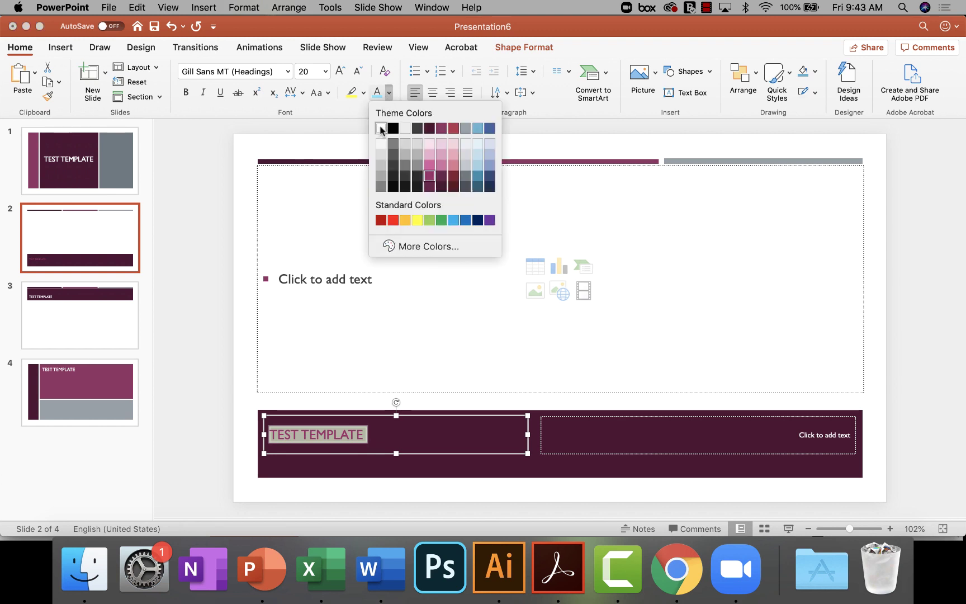
left_click(381, 128)
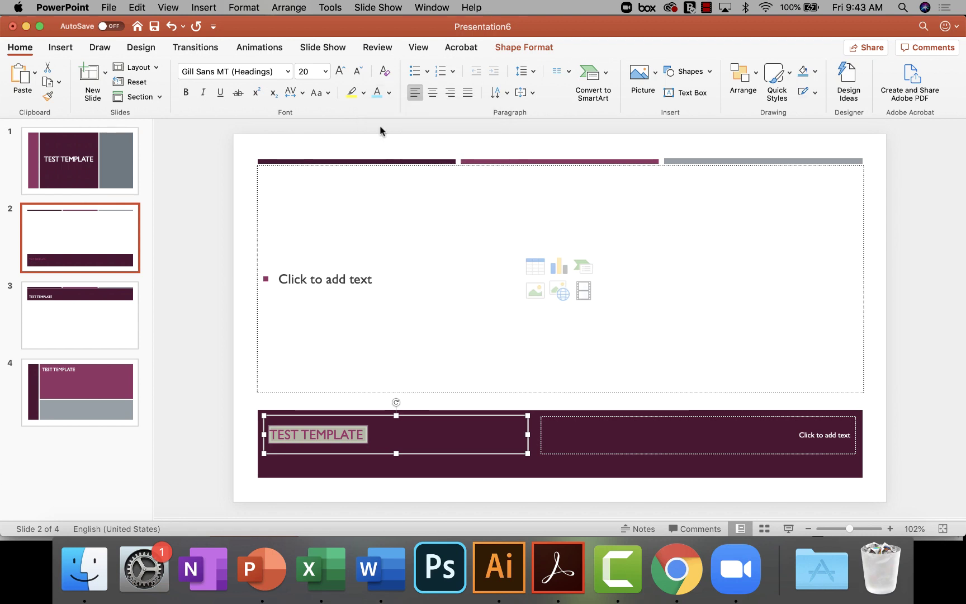
left_click(193, 388)
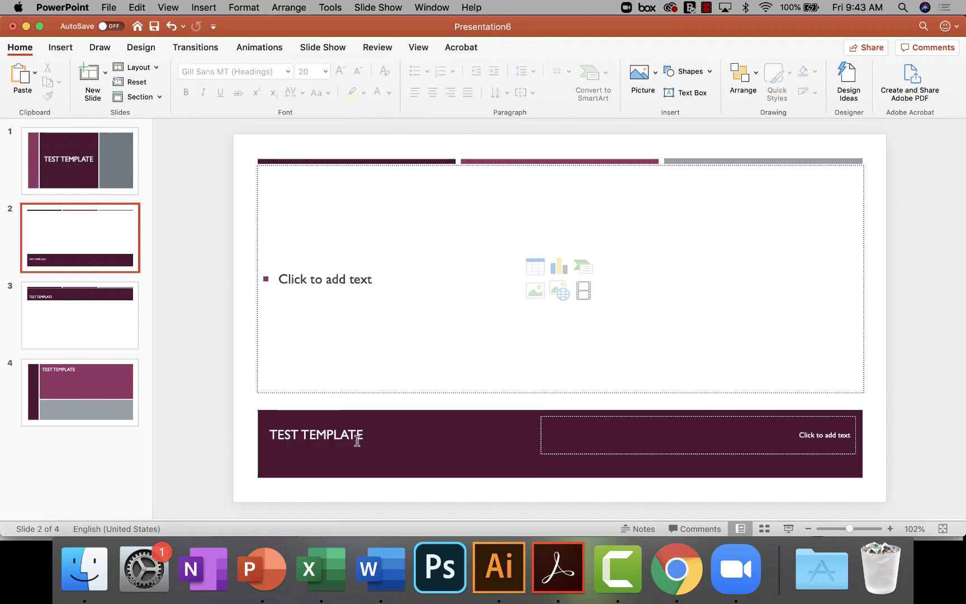
Color the 'TEST TEMPLATE' title on slide 4 light pink.
left_click(48, 384)
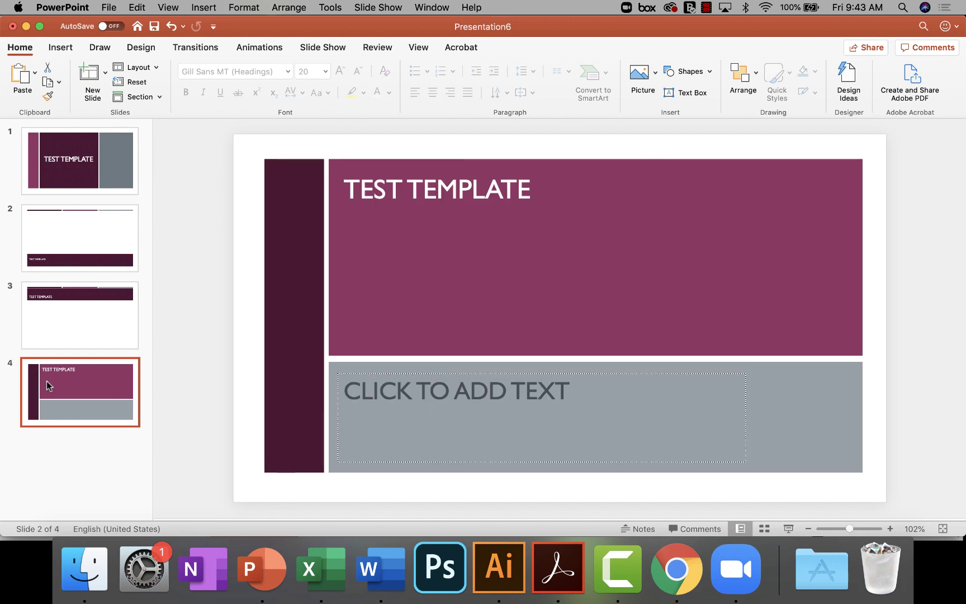
triple_click(407, 189)
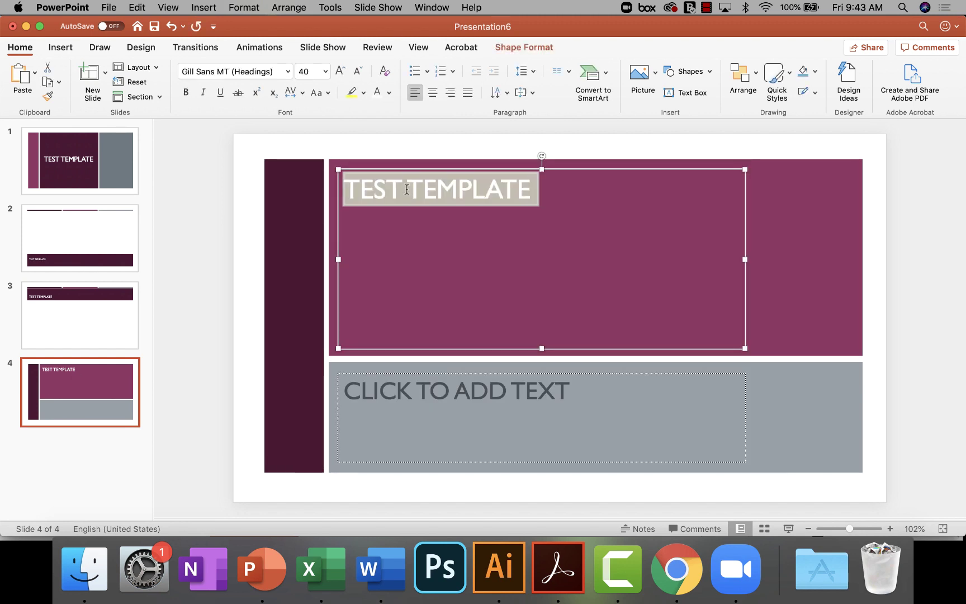
left_click(388, 93)
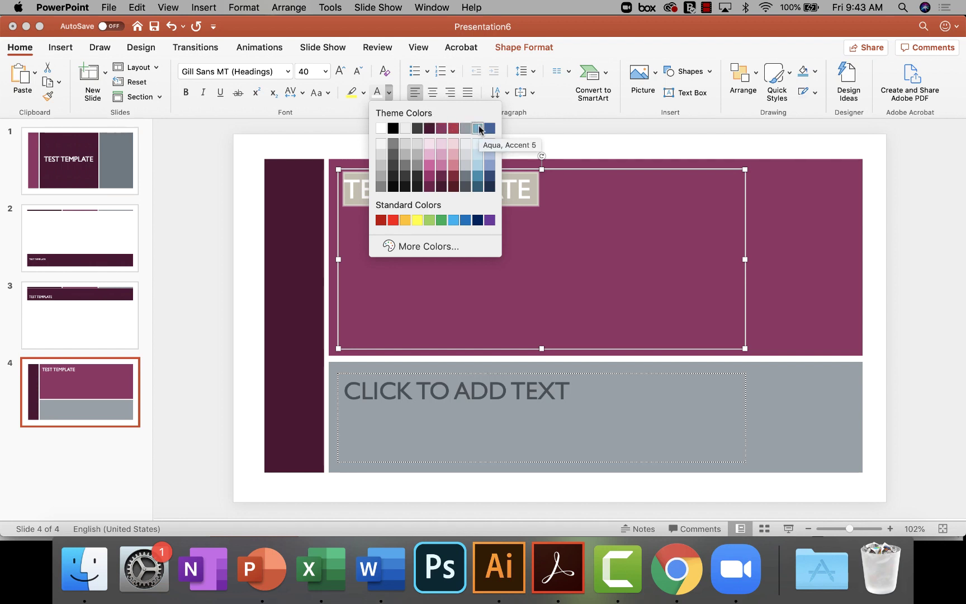
left_click(430, 142)
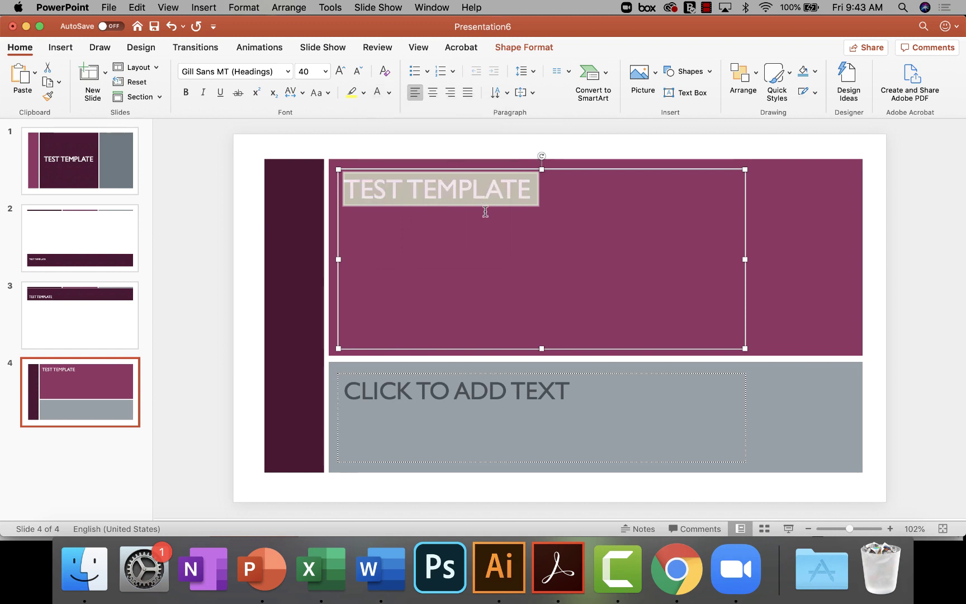
left_click(476, 223)
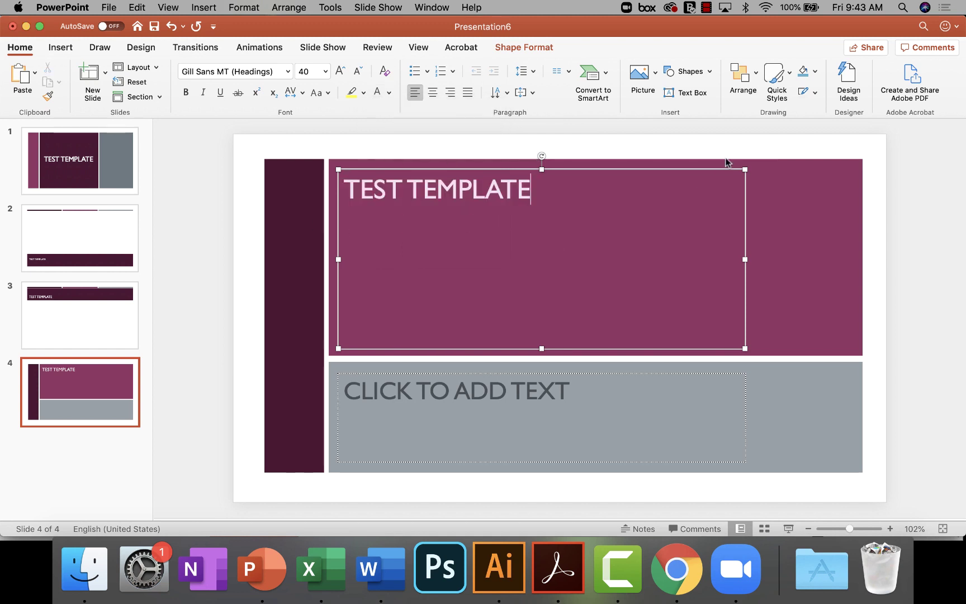
Fill slide 4's title box with the dark purple theme colour.
left_click(815, 72)
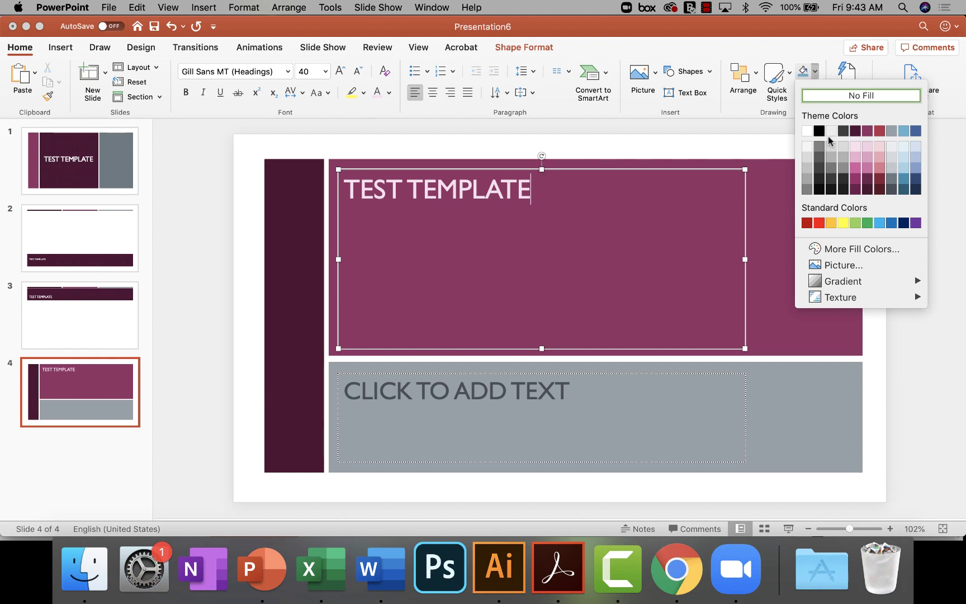
left_click(747, 271)
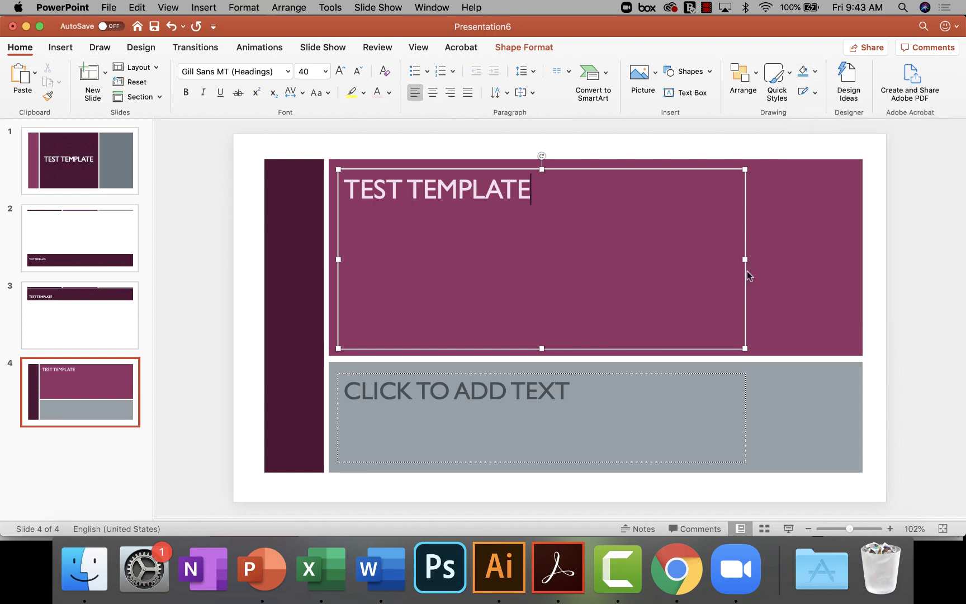
left_click(816, 72)
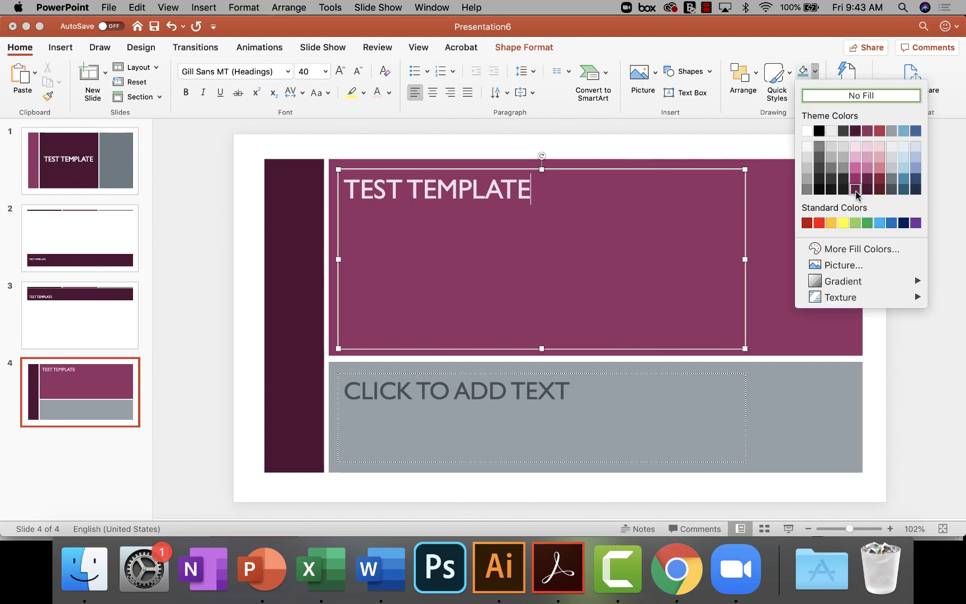
left_click(855, 190)
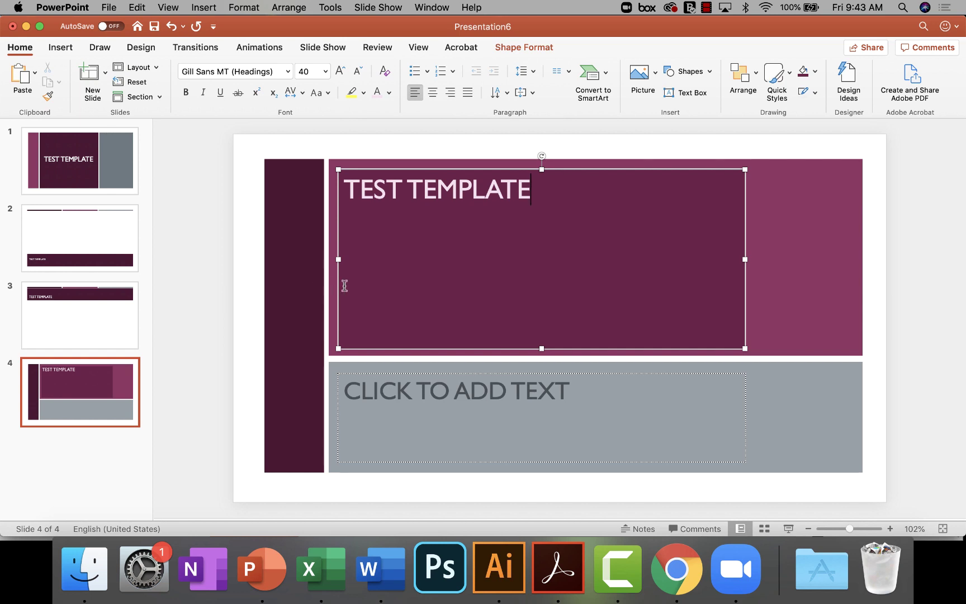
left_click(229, 297)
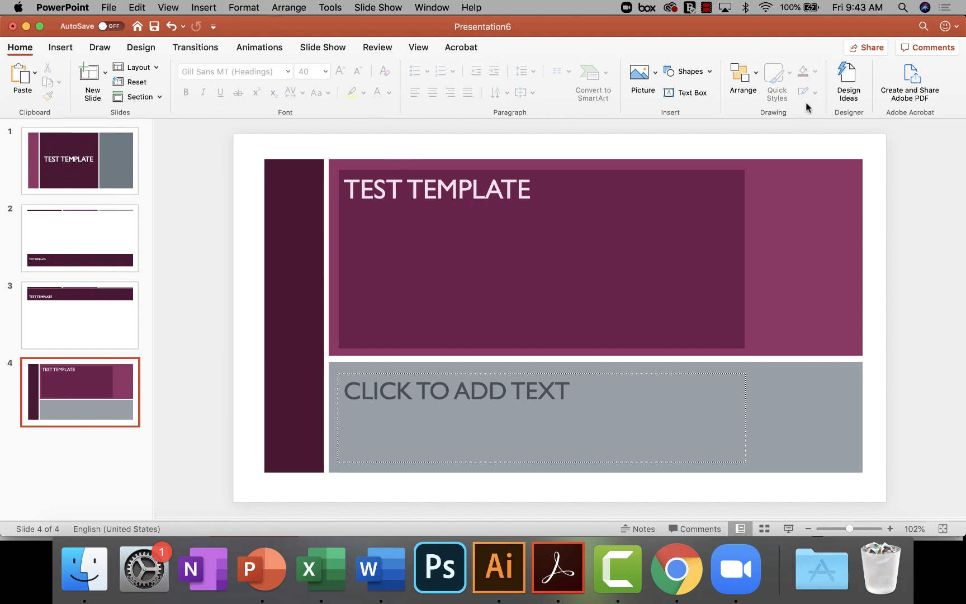
Open the custom RGB fill picker for the title box, then cancel, leaving its colour unchanged.
left_click(407, 267)
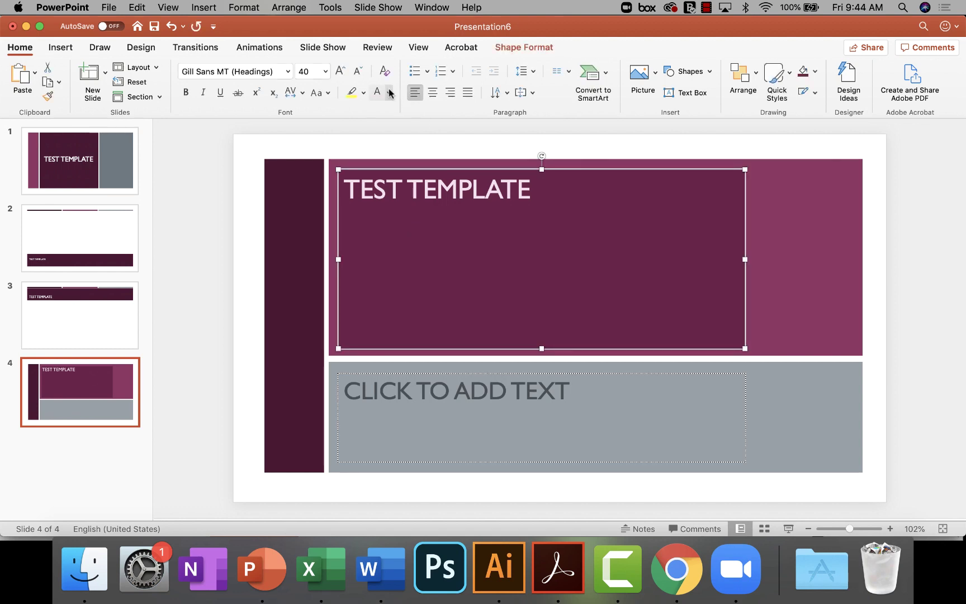
left_click(816, 72)
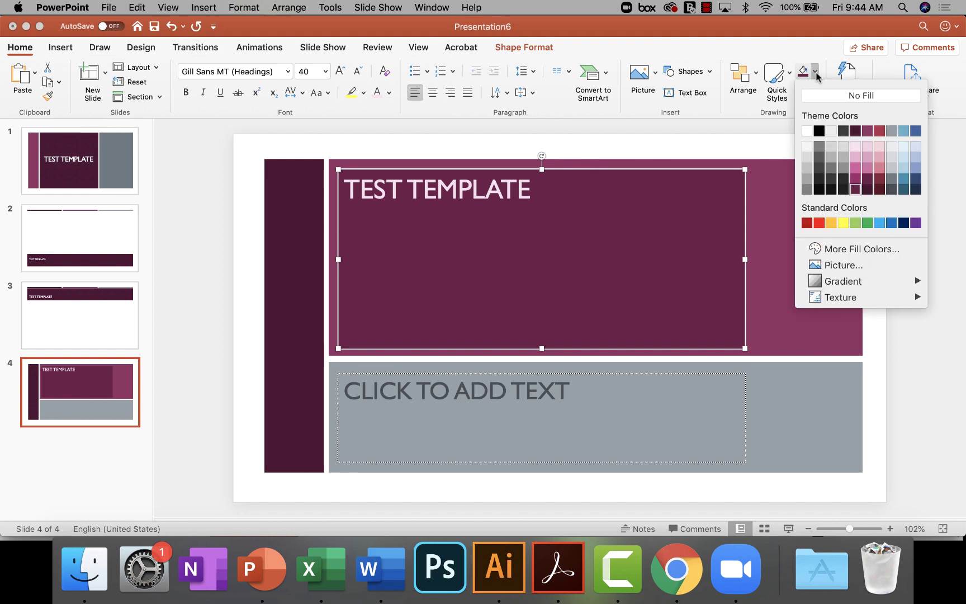
left_click(835, 250)
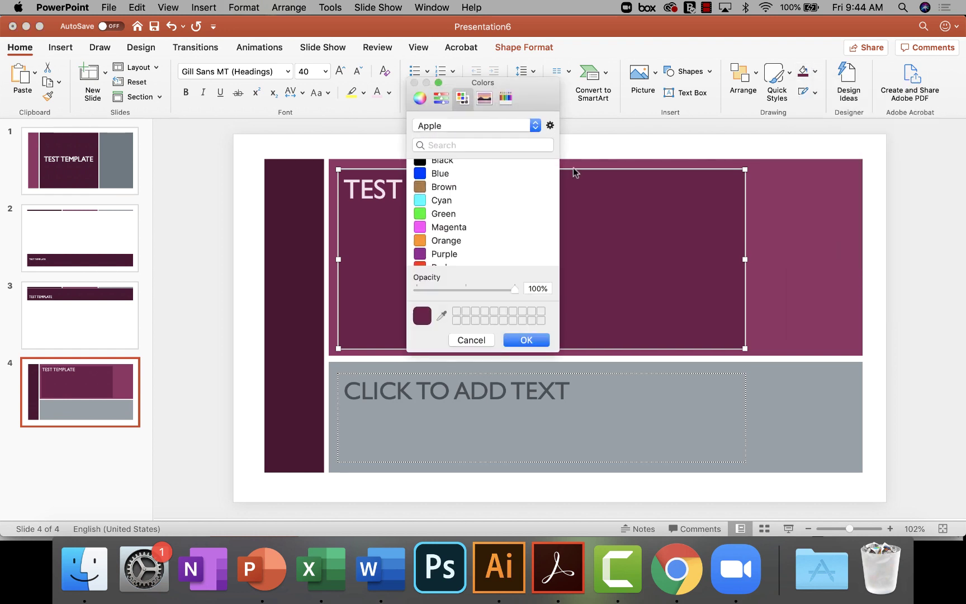
left_click(440, 101)
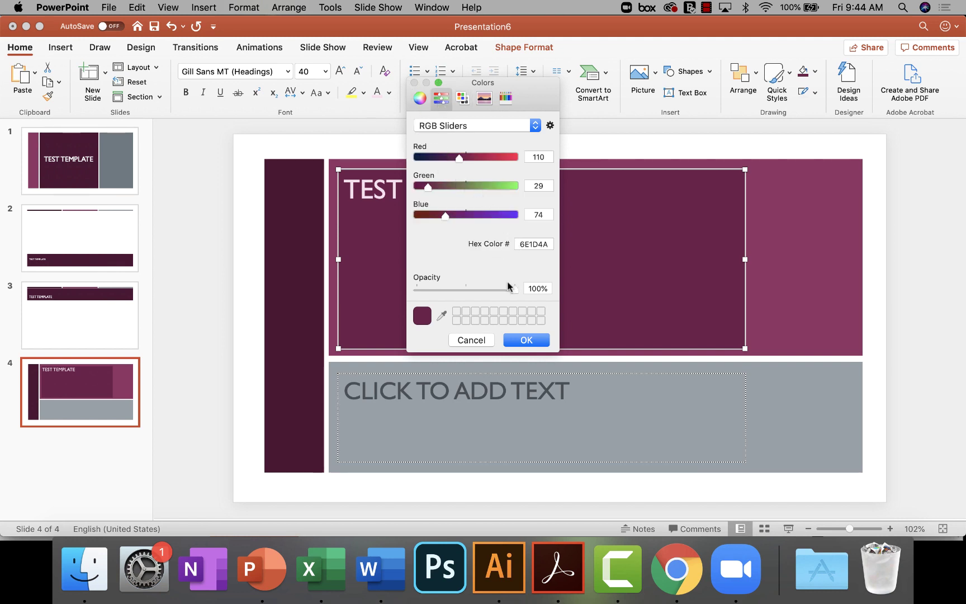
left_click(466, 341)
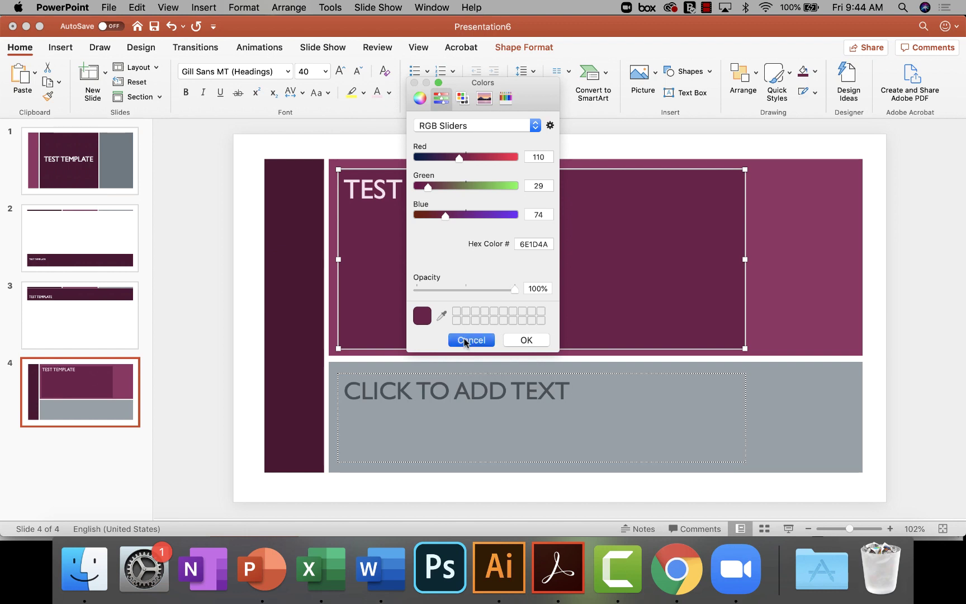
left_click(196, 386)
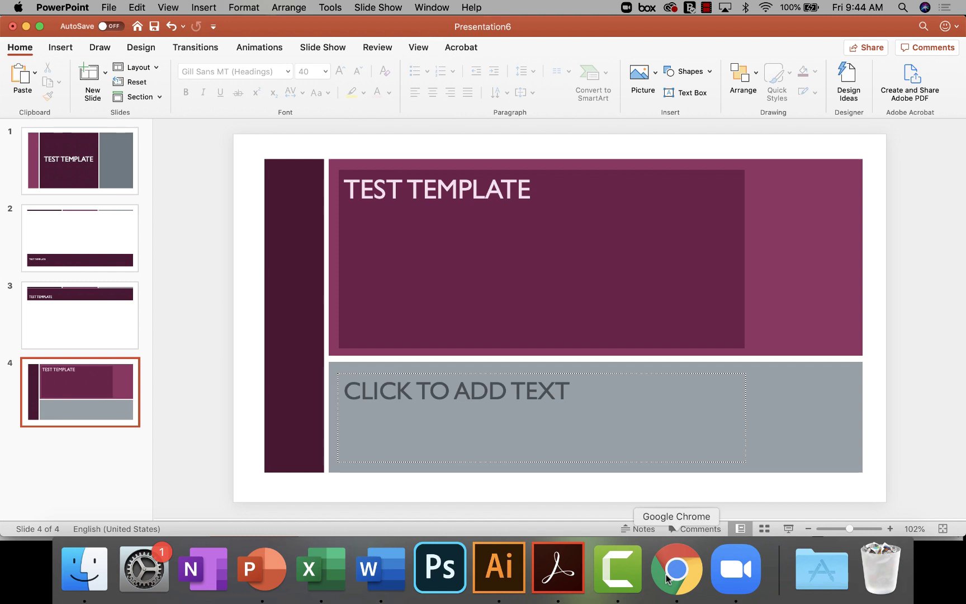
left_click(668, 578)
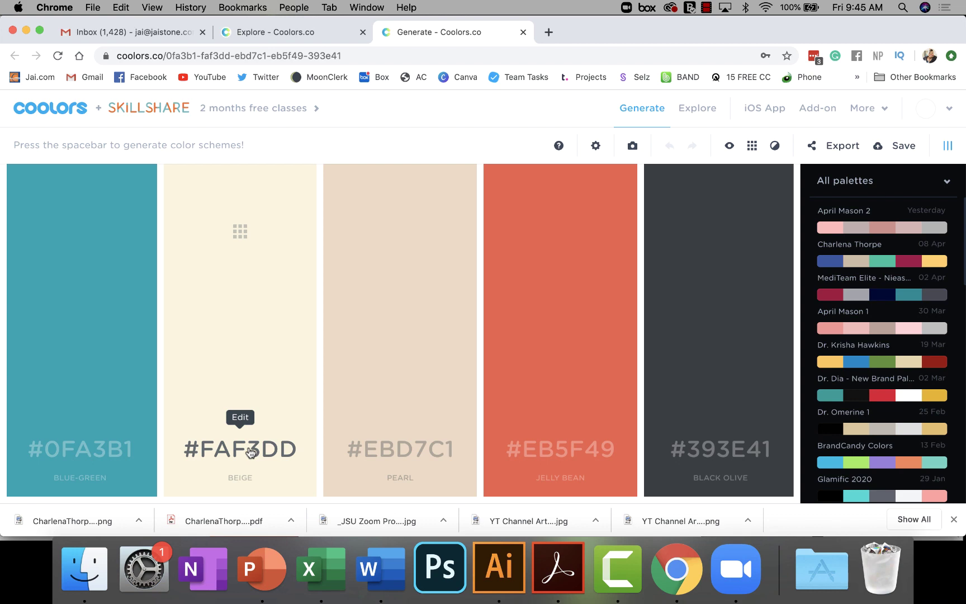
left_click(264, 575)
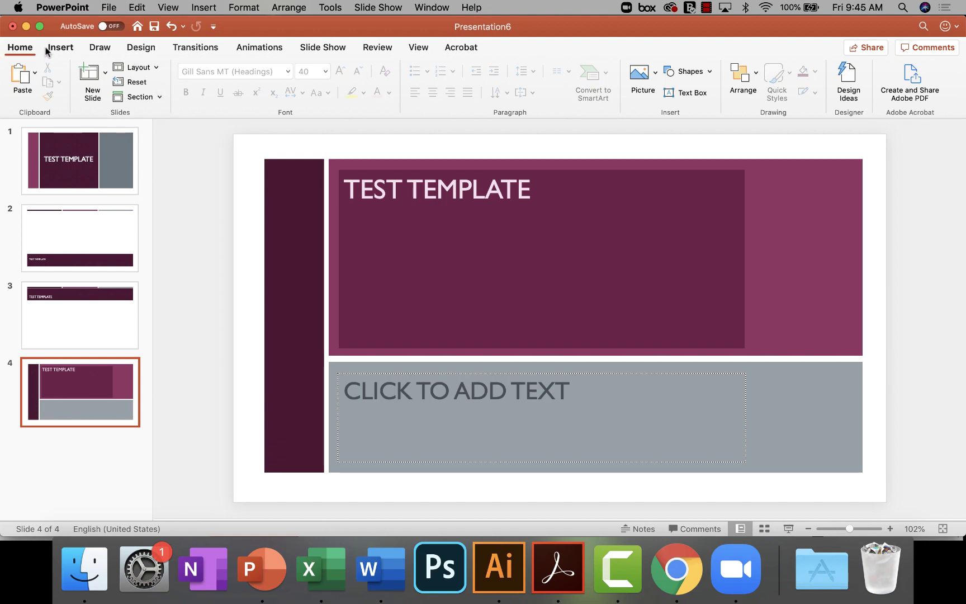
Show the Design tab's Variants Colors list and scroll to Customize Colors at the bottom.
left_click(140, 50)
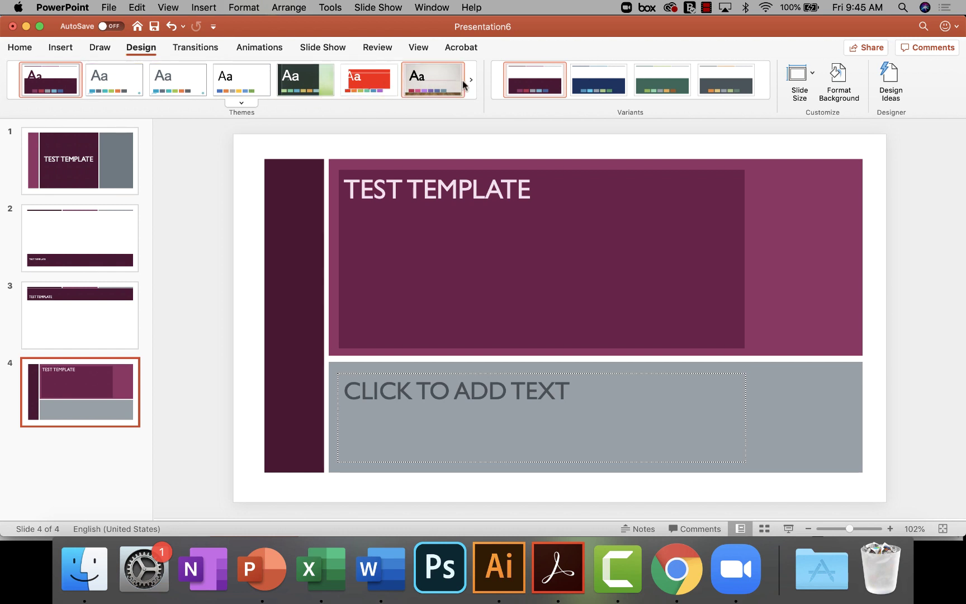
left_click(629, 102)
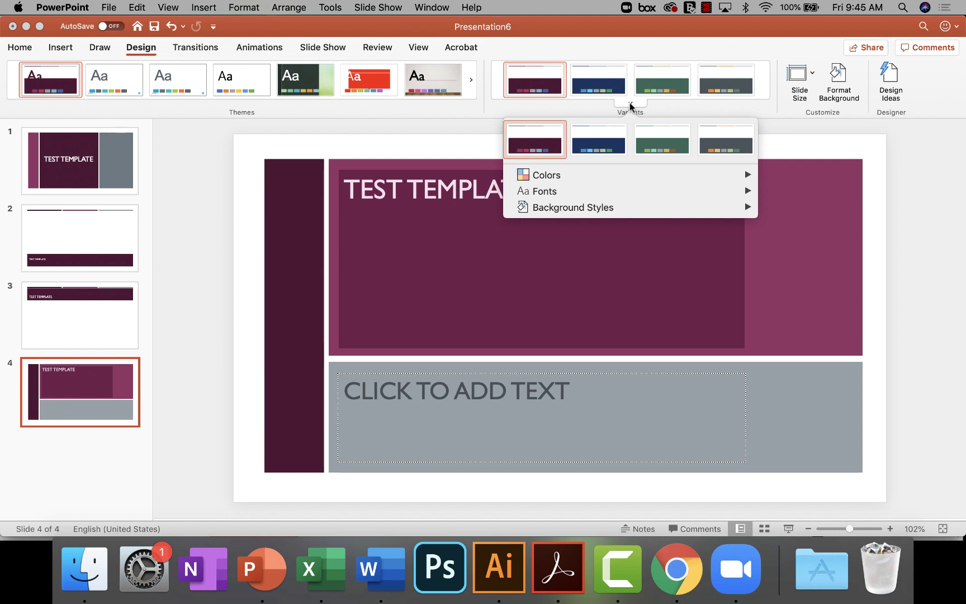
mouse_move(569, 186)
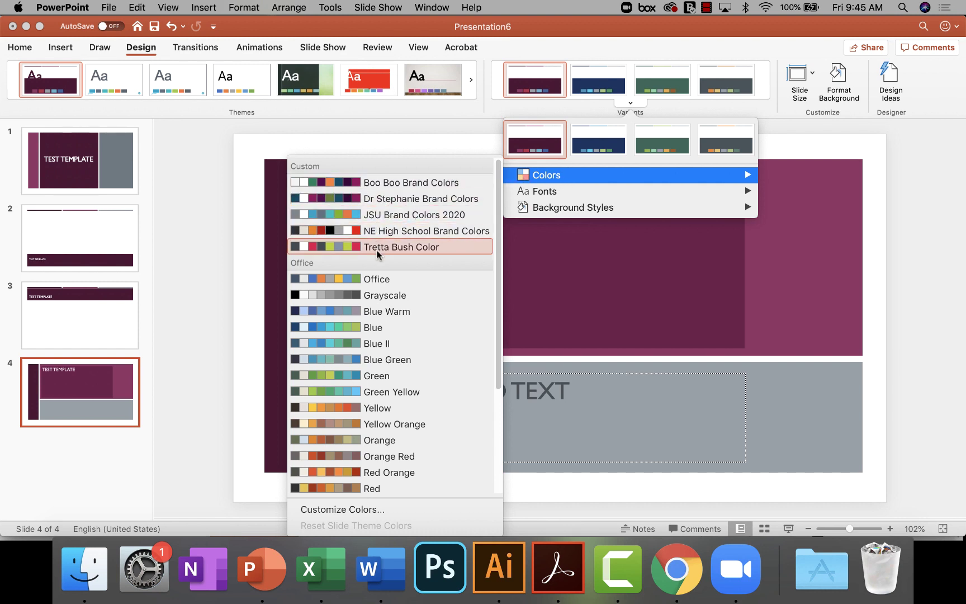
scroll(377, 253, "down", 6)
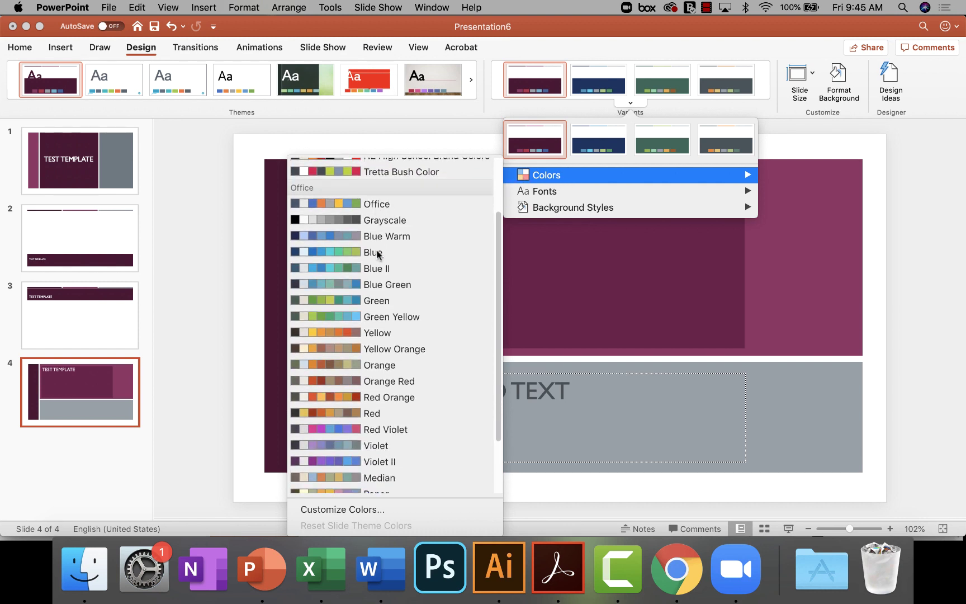
scroll(377, 253, "down", 2)
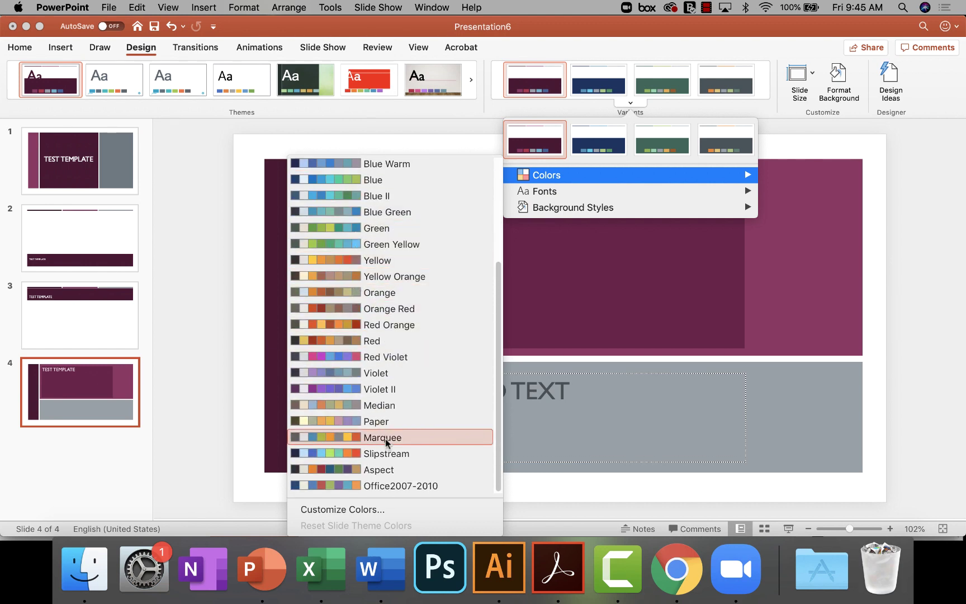
Start the new Custom 1 theme colour set and edit its Accent 1 colour (4D1434).
left_click(354, 510)
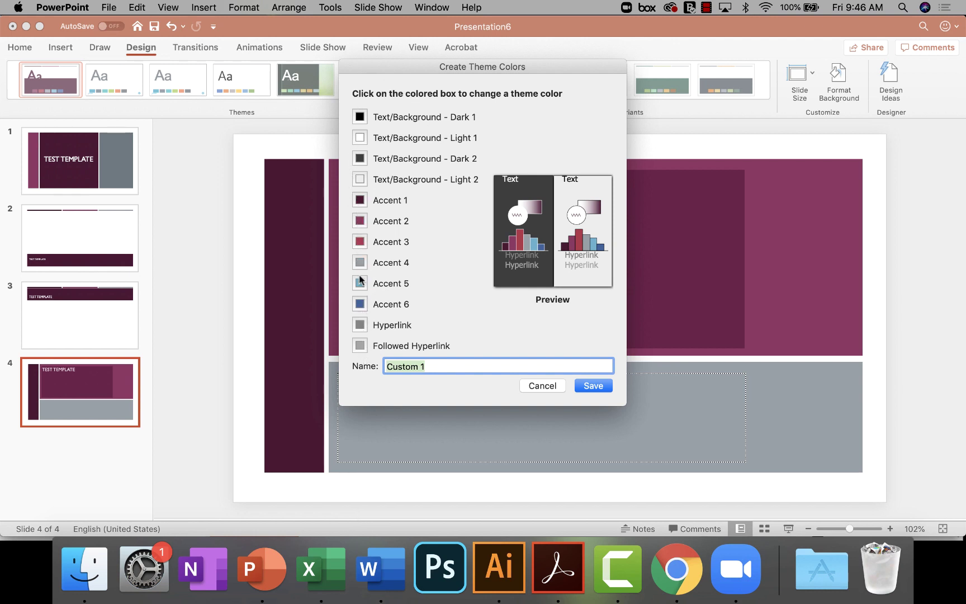
left_click(359, 200)
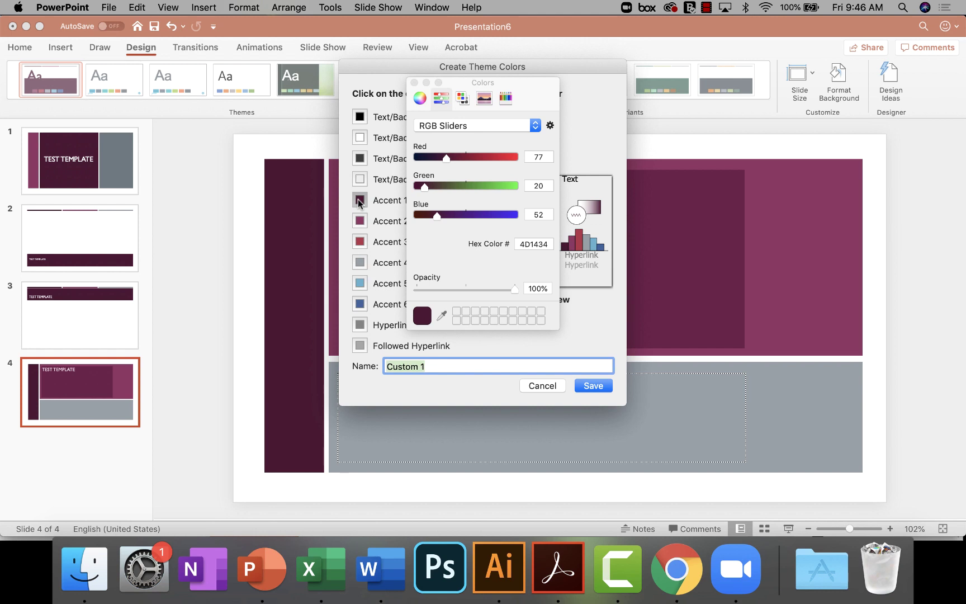
left_click(414, 82)
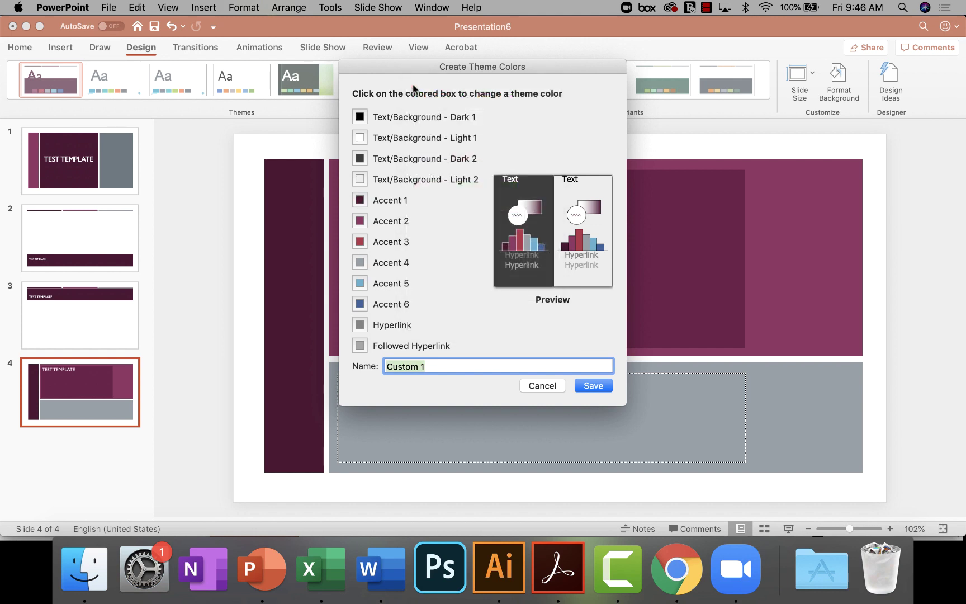
left_click(360, 201)
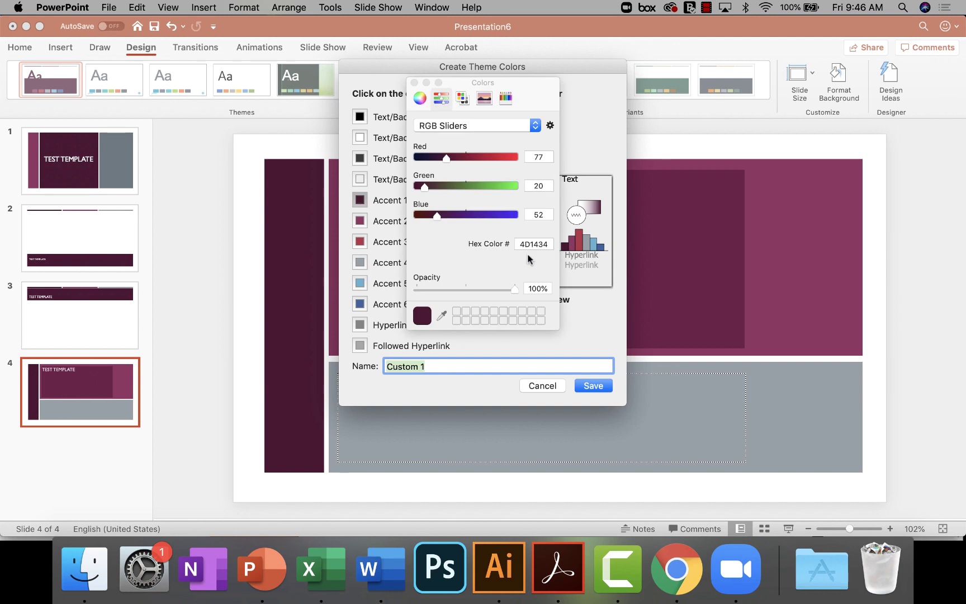
Copy teal 0FA3B1 from Coolors and paste it as the Accent 1 hex colour.
left_click(676, 552)
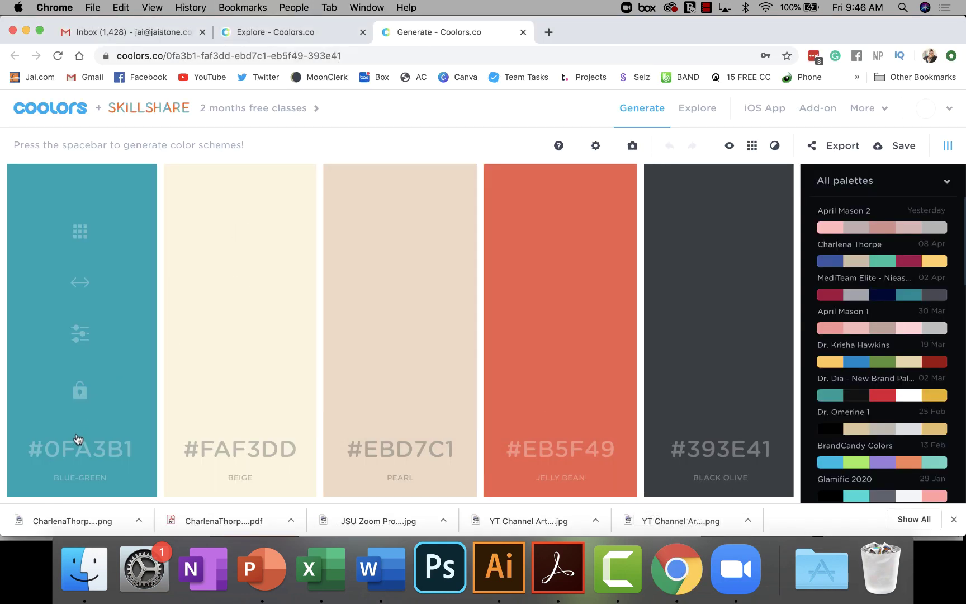
left_click(61, 450)
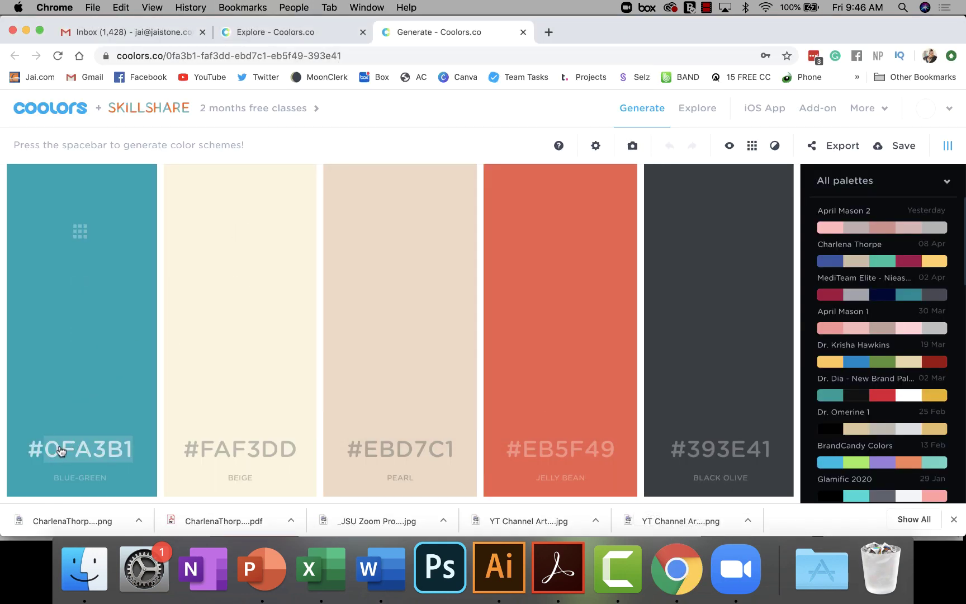
key("super+c")
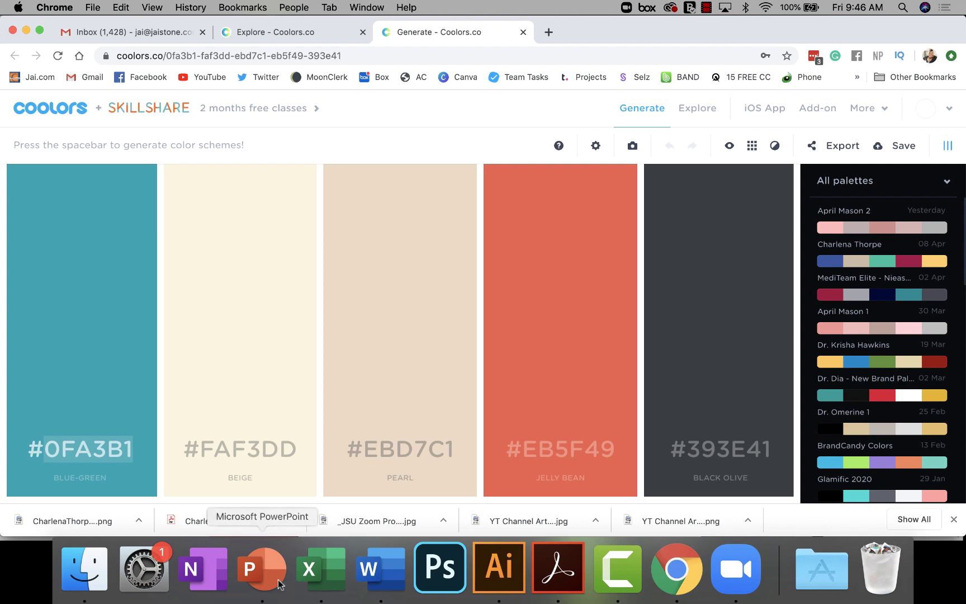
left_click(262, 575)
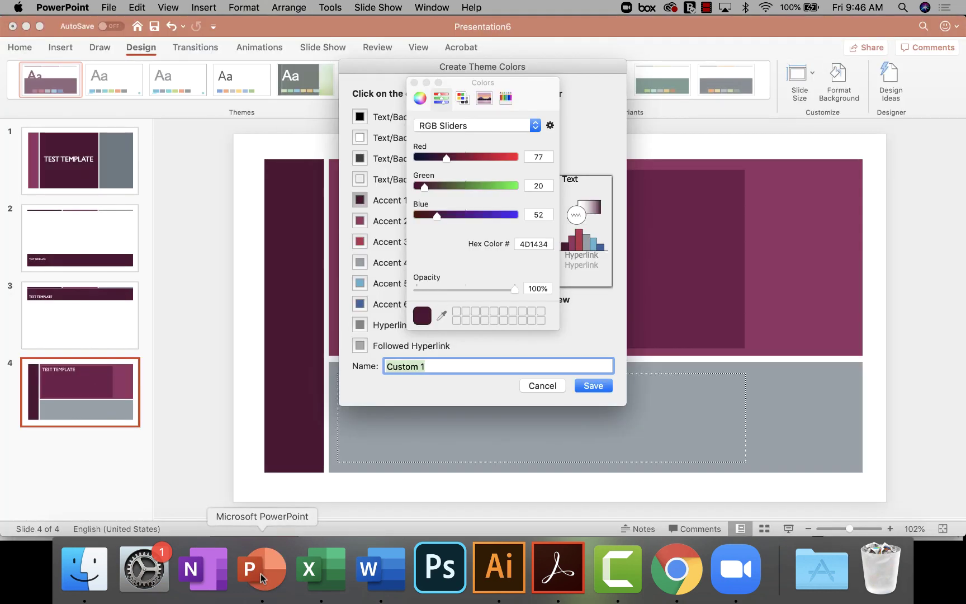
left_click(528, 242)
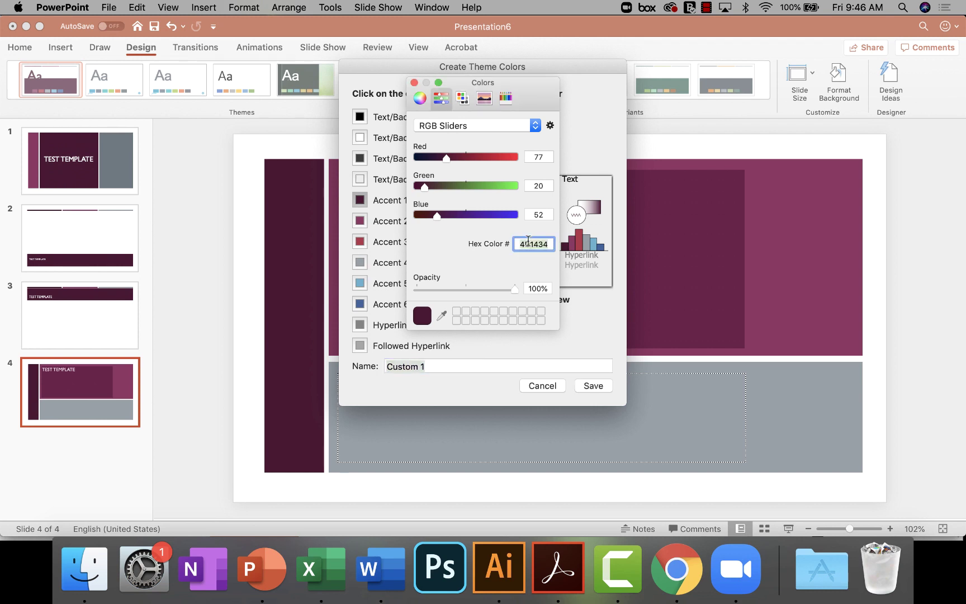
key("super+v")
key("Return")
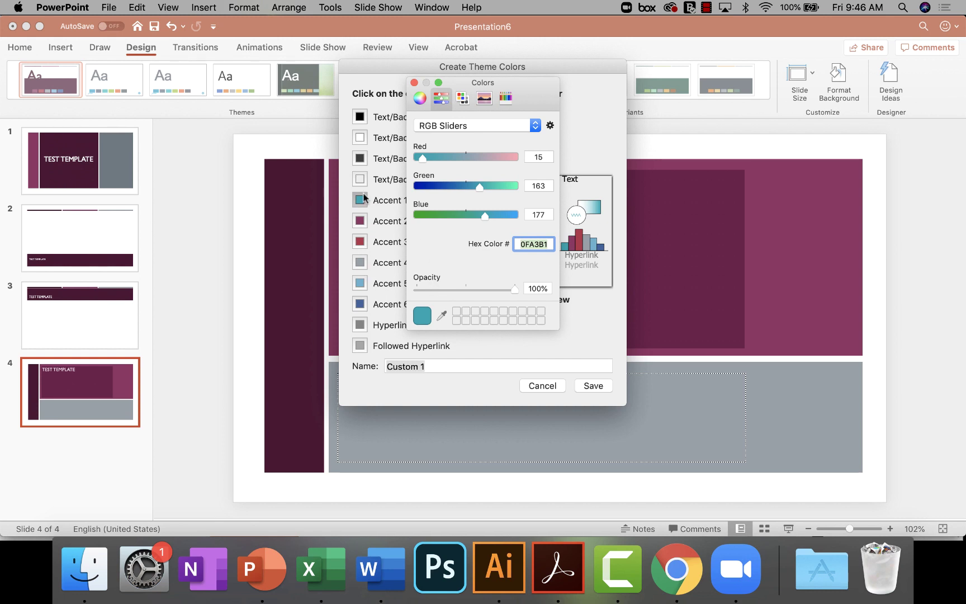
left_click(414, 83)
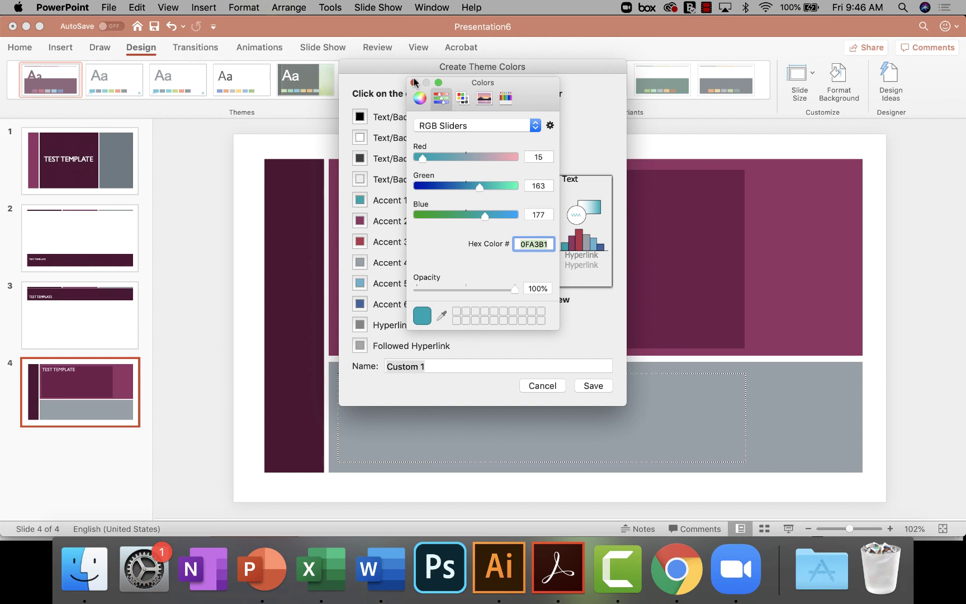
Set Accent 2 to Coolors' coral EB5F49, then select the Accent 3 swatch.
left_click(360, 221)
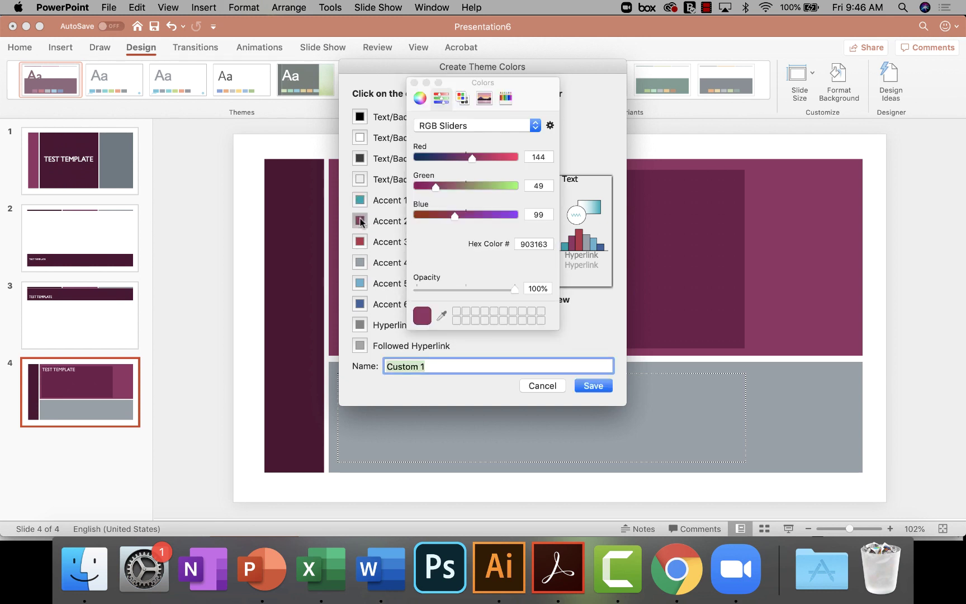
left_click(675, 569)
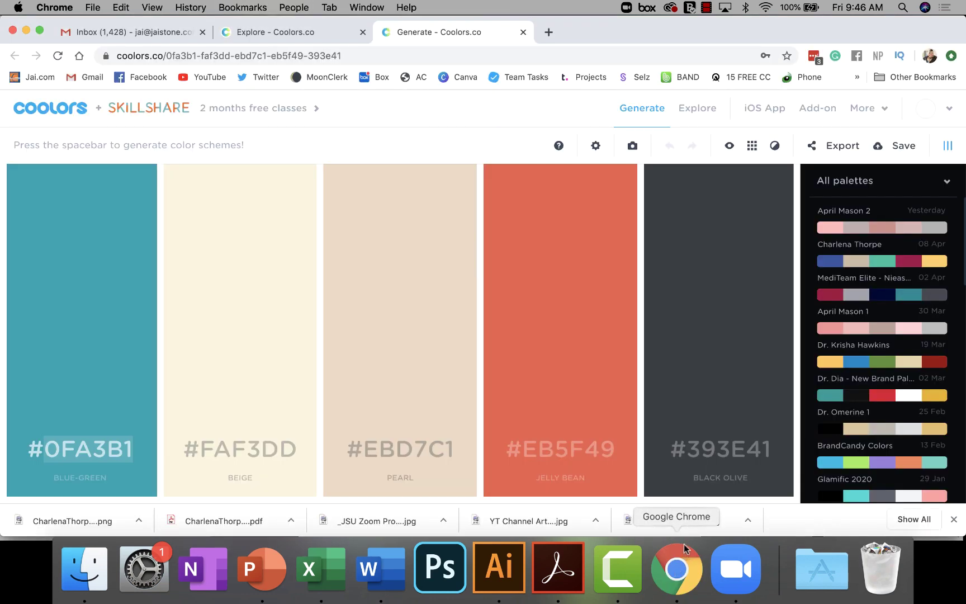
left_click(538, 448)
double_click(538, 448)
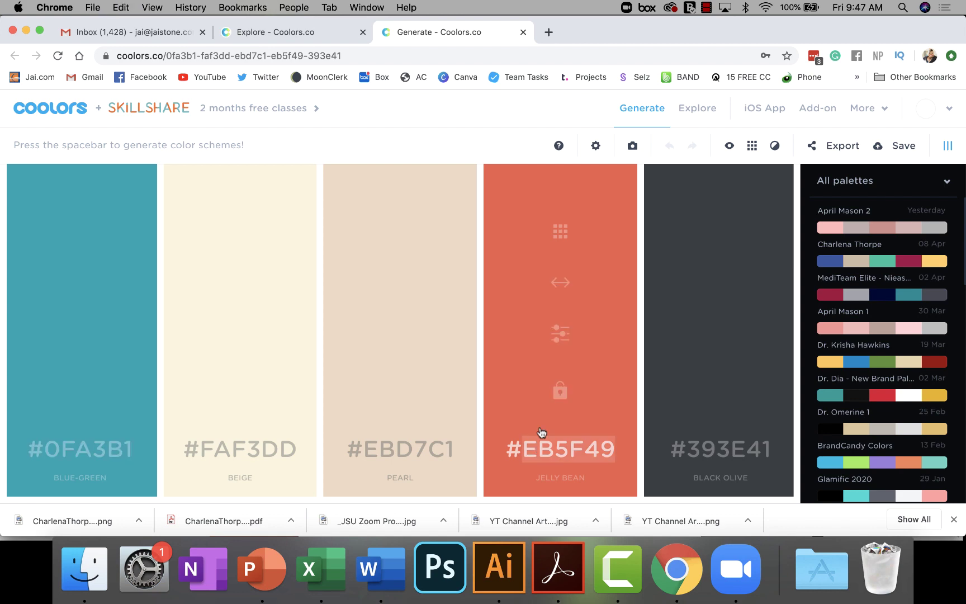
left_click(265, 571)
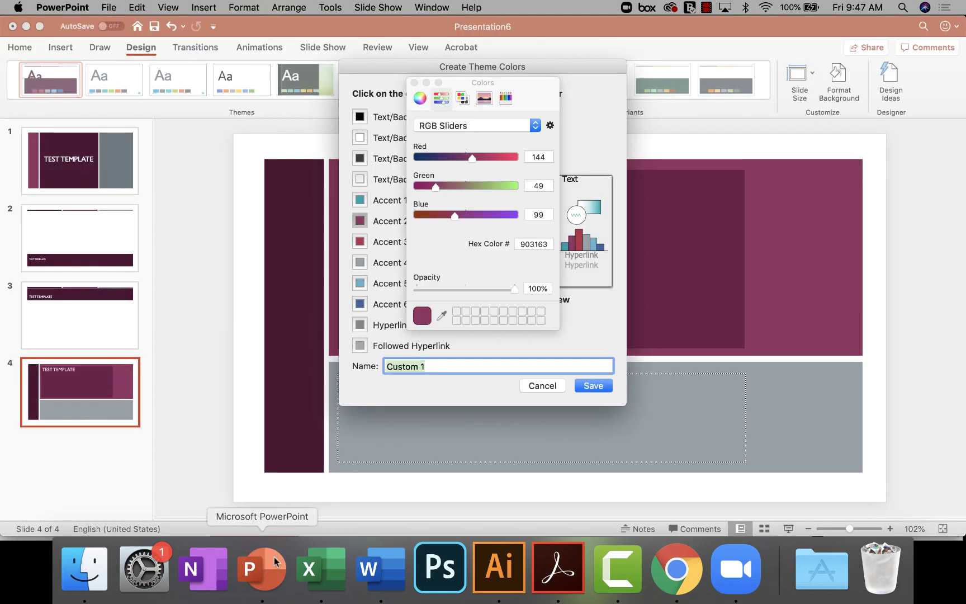
left_click(527, 243)
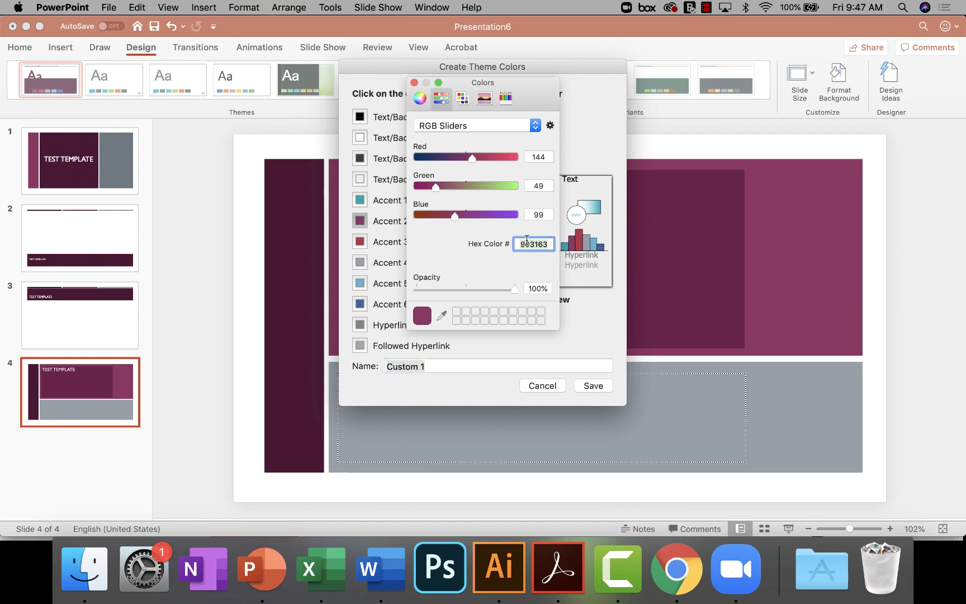
type("EB5F49")
key("Return")
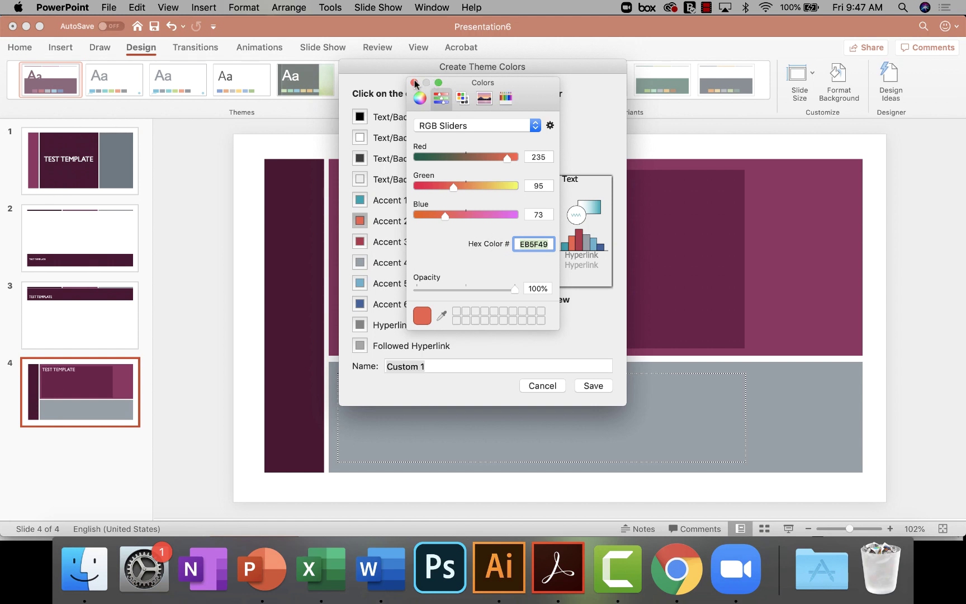
left_click(414, 83)
left_click(360, 242)
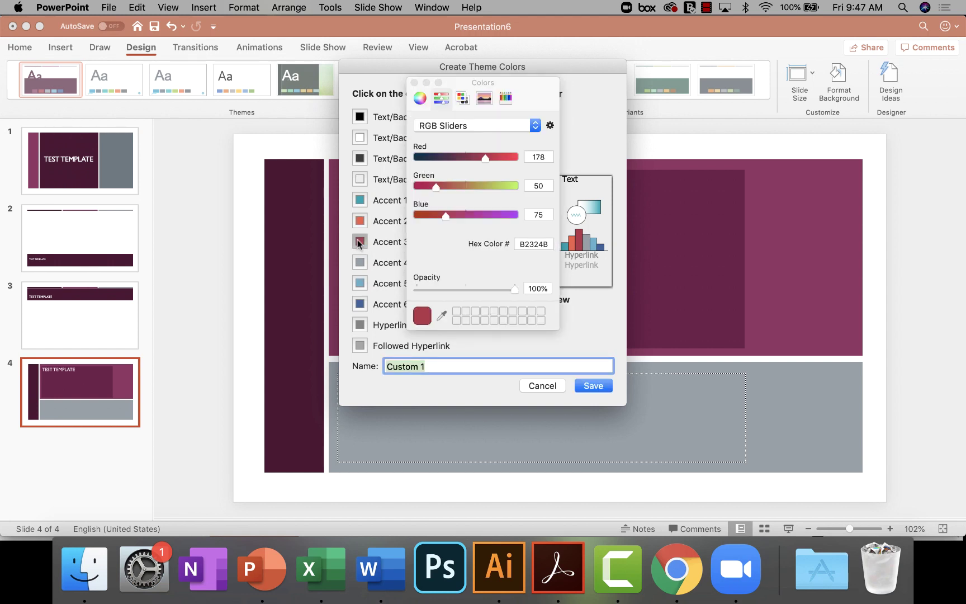
Copy beige FAF3DD from Coolors and paste it as Accent 3's hex value, replacing B2324B.
left_click(676, 569)
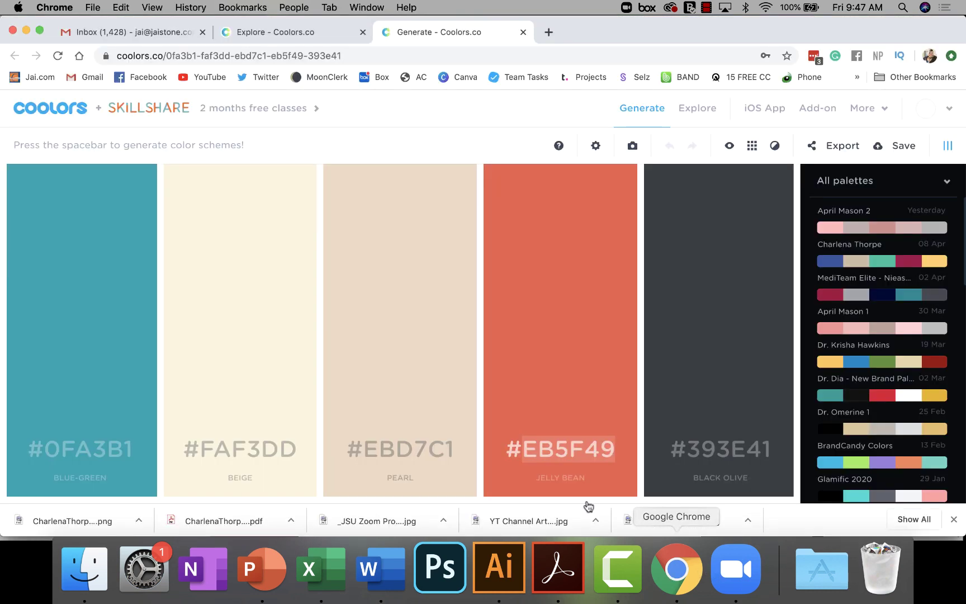
left_click(243, 458)
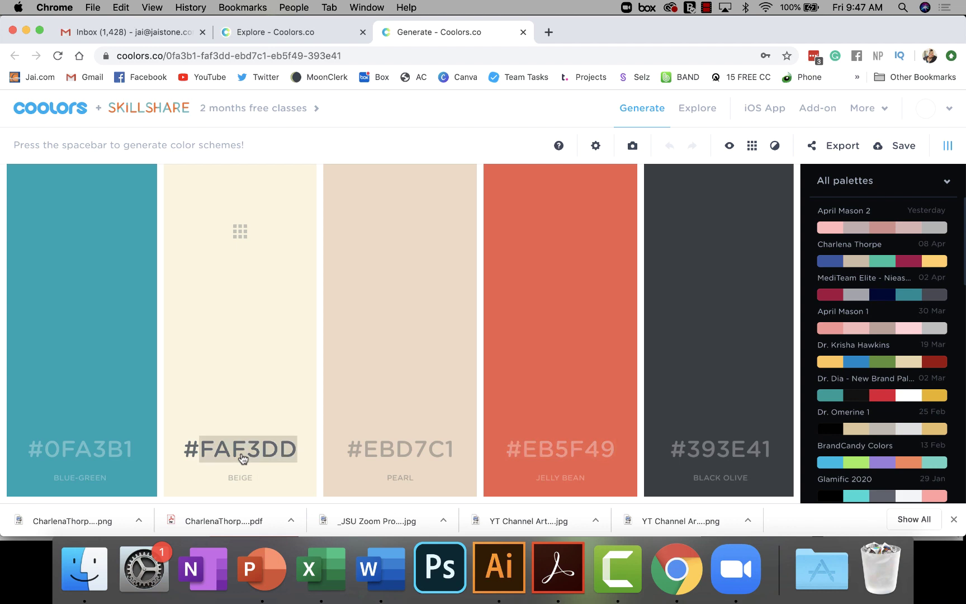
left_click(262, 569)
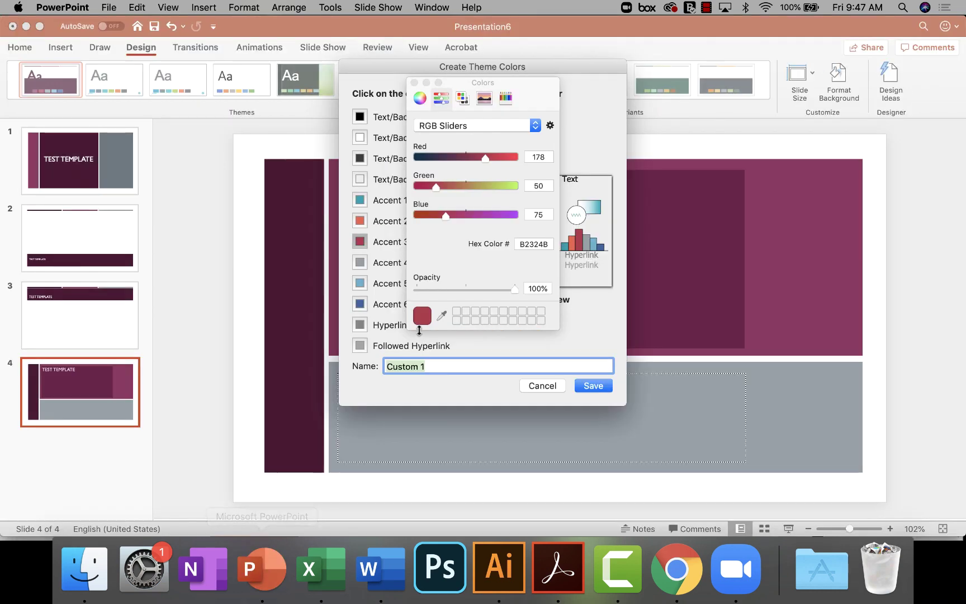
left_click(524, 244)
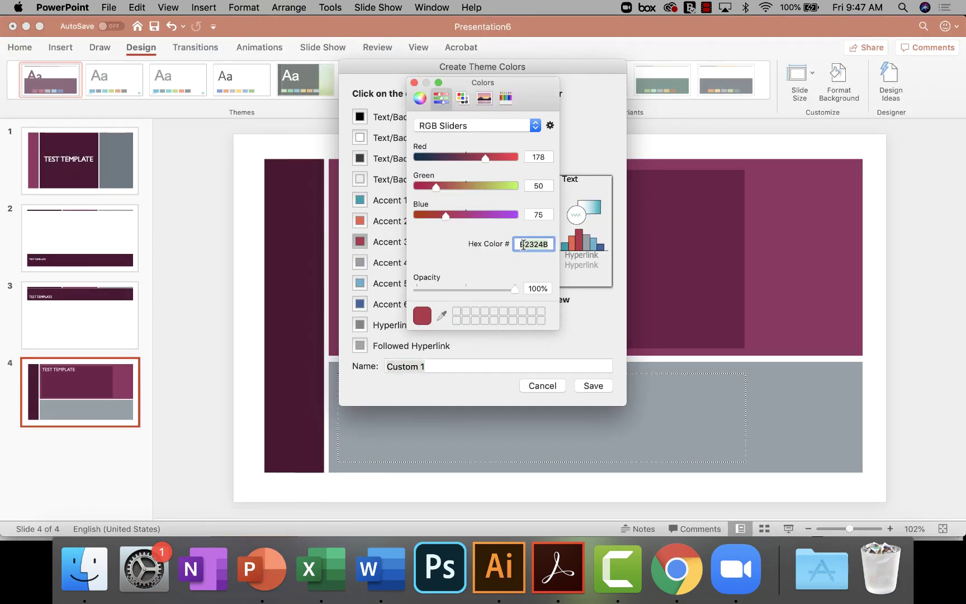
key("super+v")
key("Return")
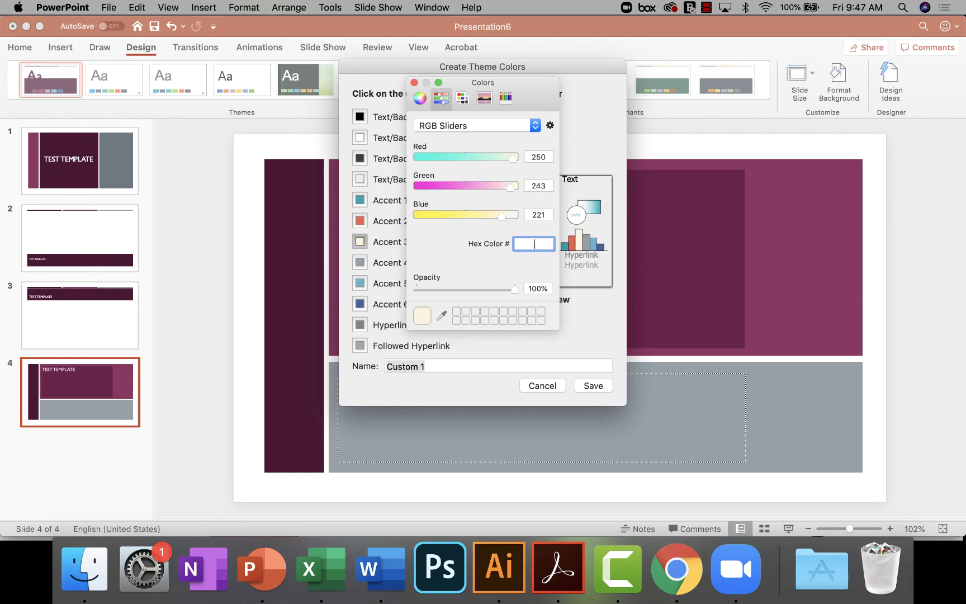
left_click(414, 83)
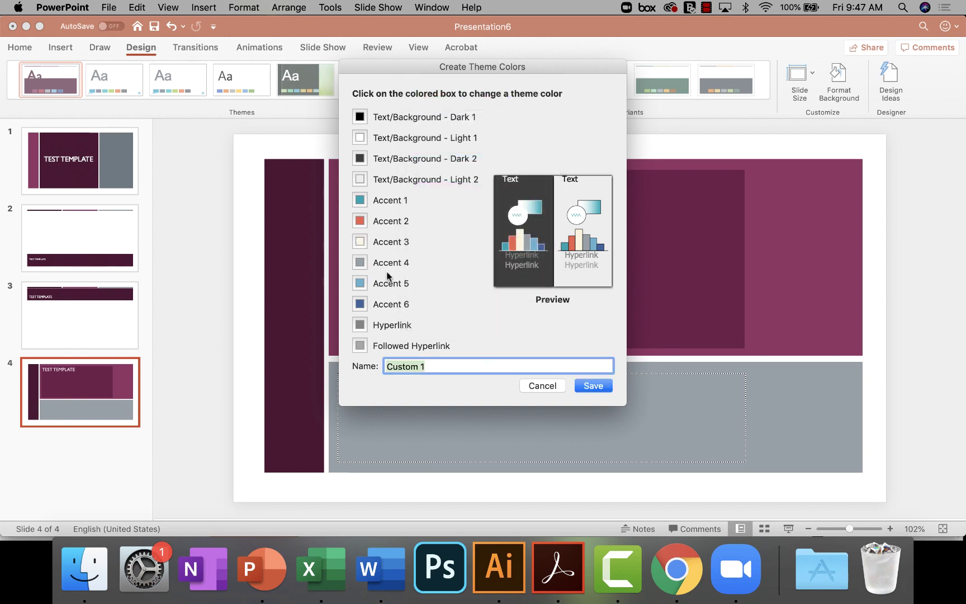
Set Accent 5 to black olive 393E41 copied from Coolors, replacing 66B1CE.
left_click(360, 283)
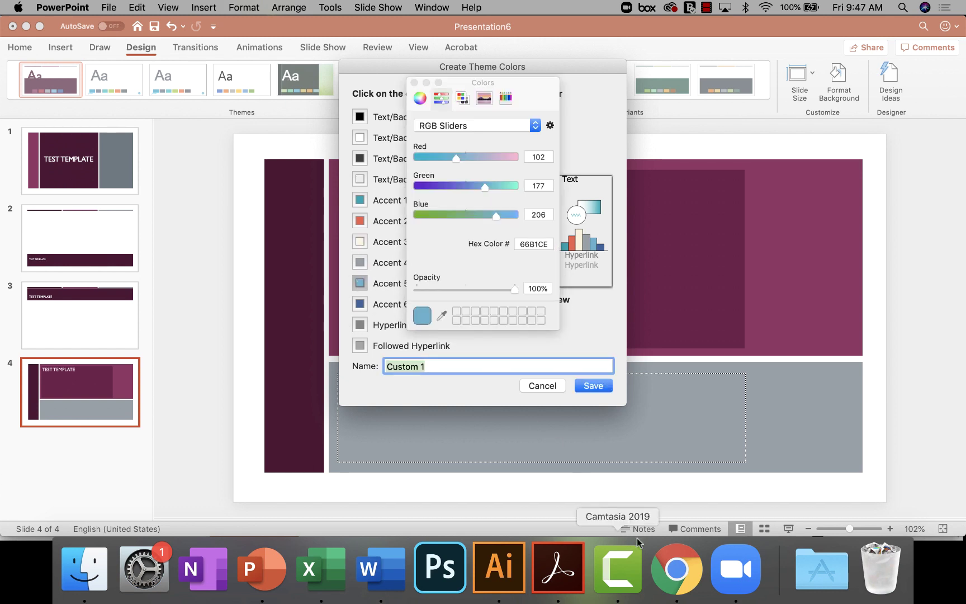
left_click(683, 554)
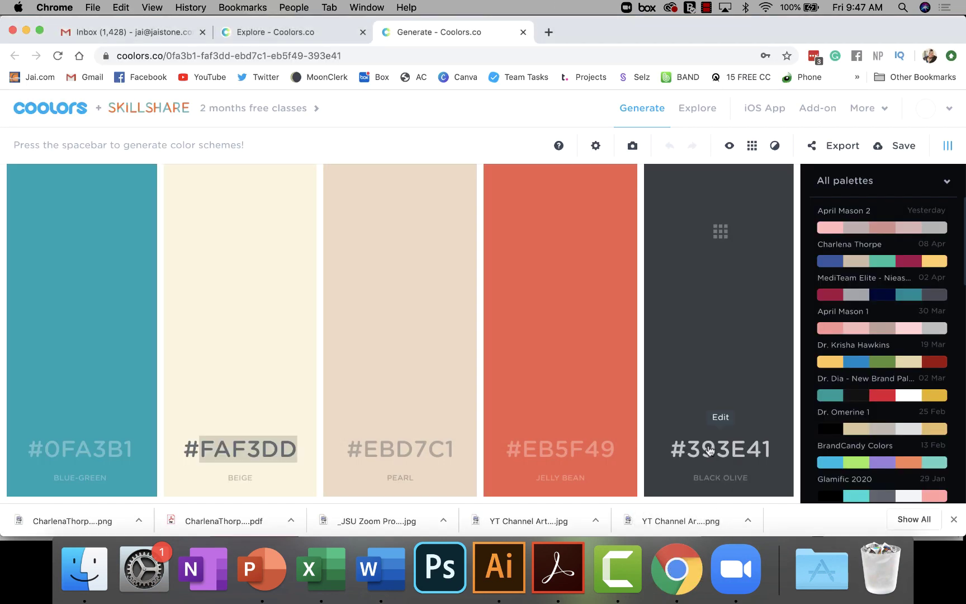
left_click(709, 450)
key("super+c")
left_click(268, 579)
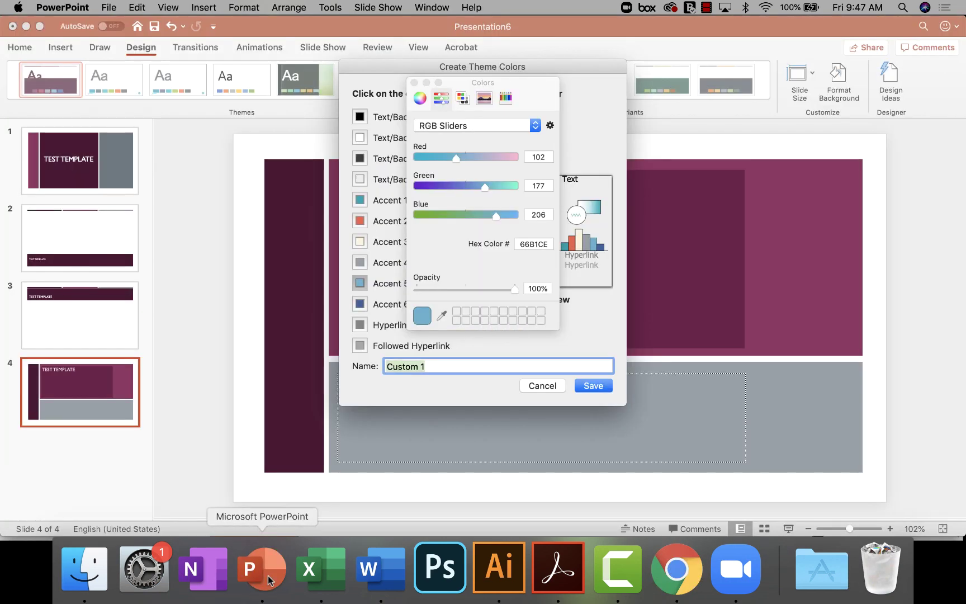
left_click(533, 244)
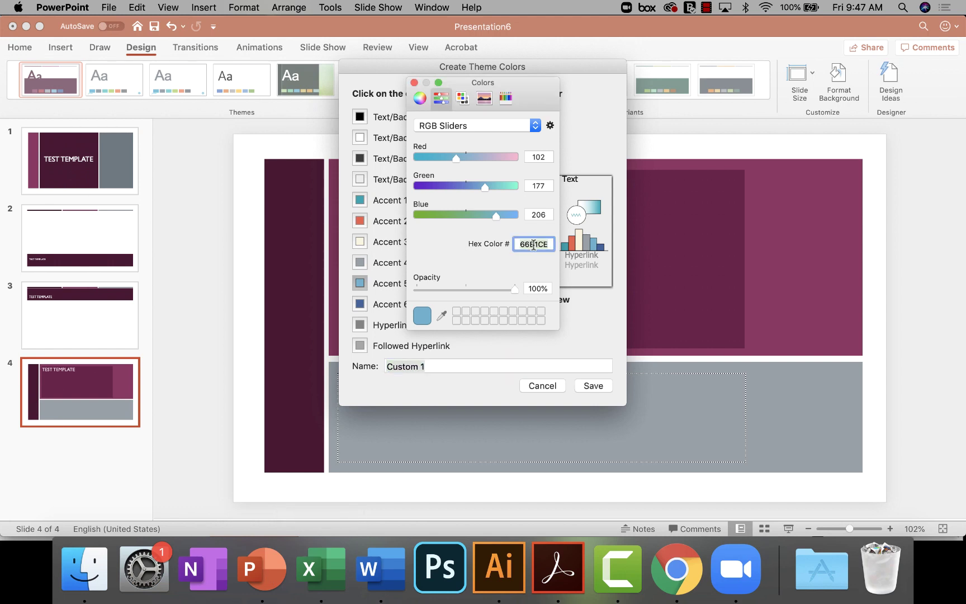
key("super+v")
key("Return")
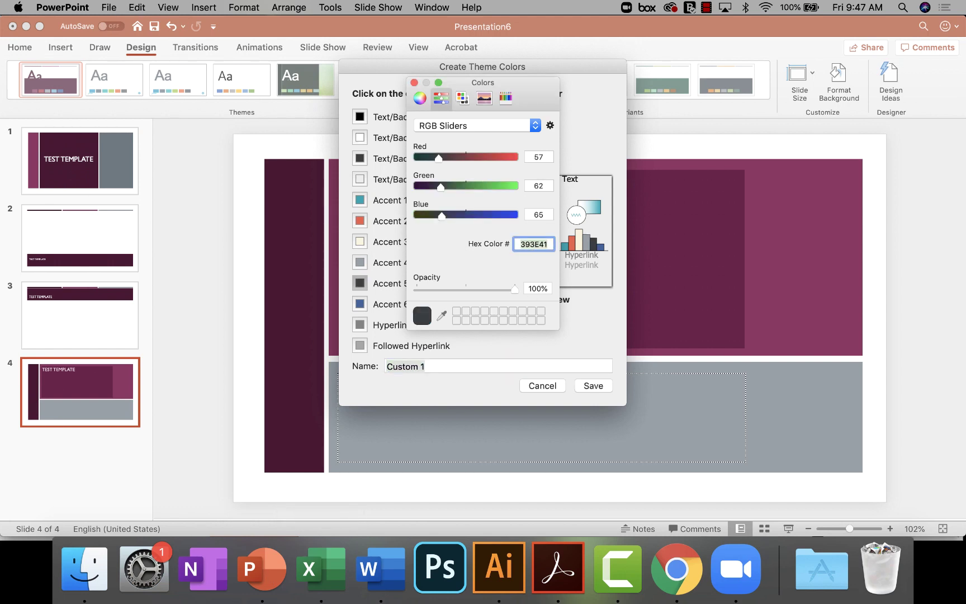
Select Accent 6 as the next colour and bring the Coolors palette back up.
left_click(414, 83)
left_click(360, 304)
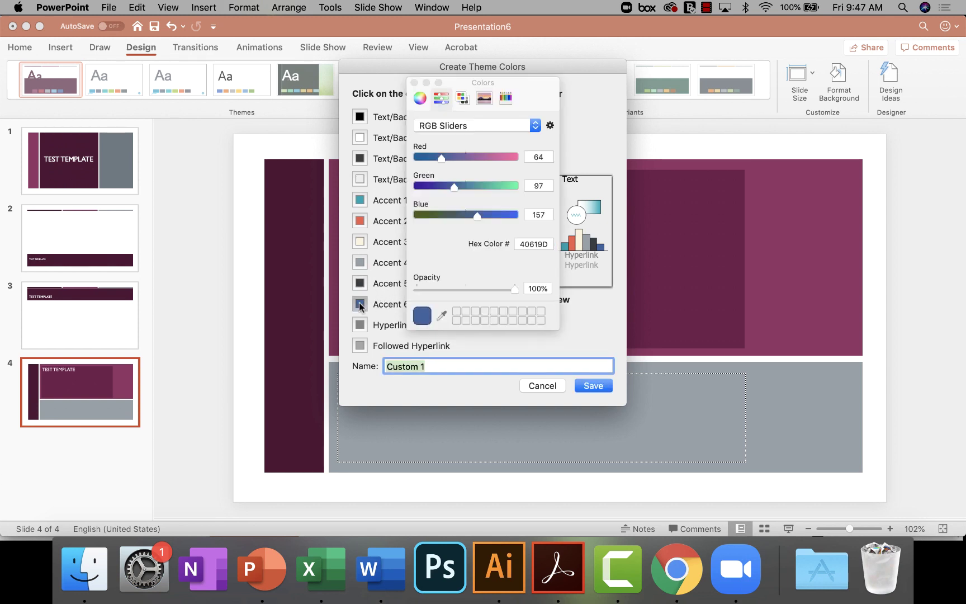
left_click(686, 570)
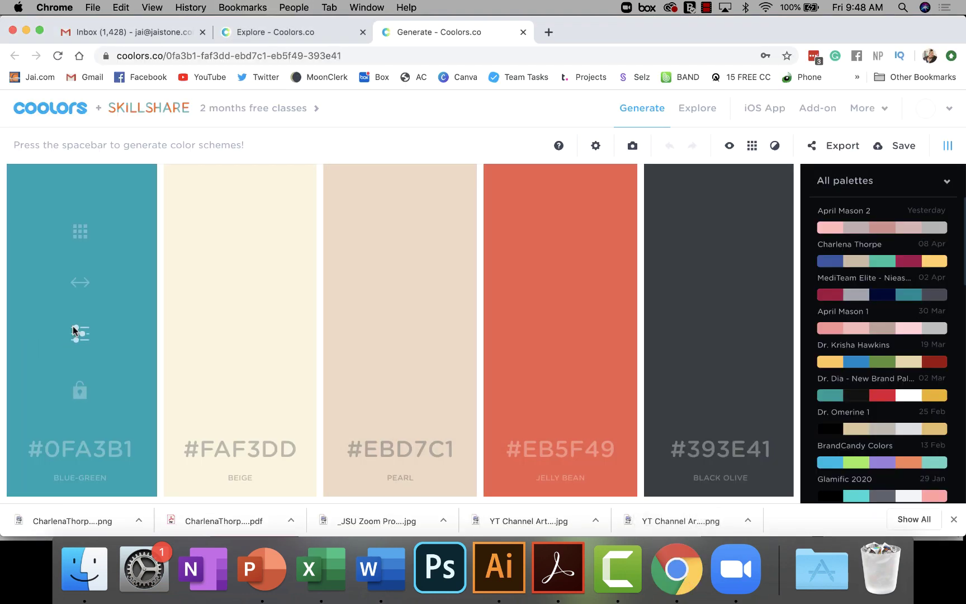
Swap Coolors' blue-green 0FA3B1 for its lighter shade 66C4CD and copy that hex code.
left_click(76, 332)
left_click(104, 332)
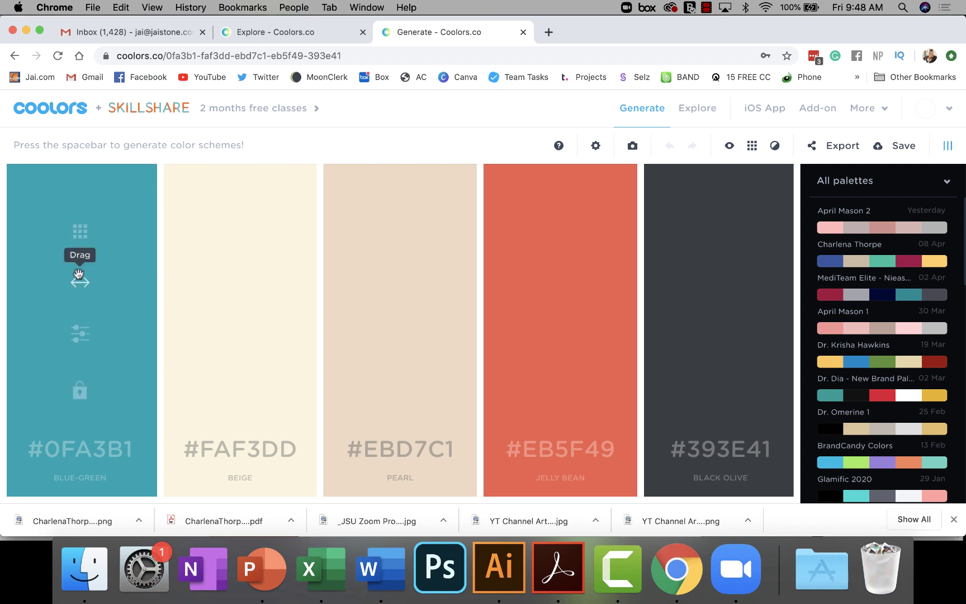
left_click(80, 232)
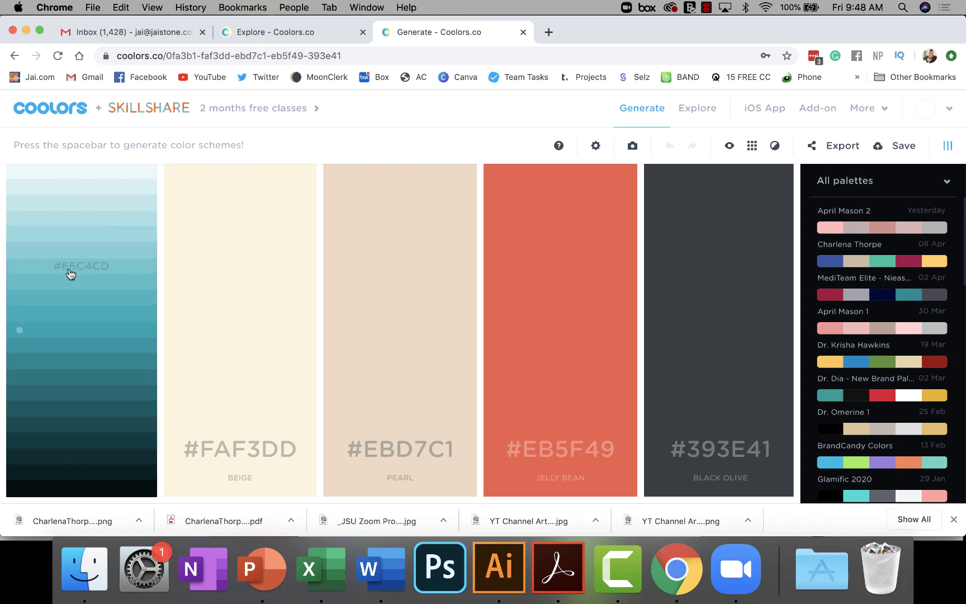
left_click(71, 270)
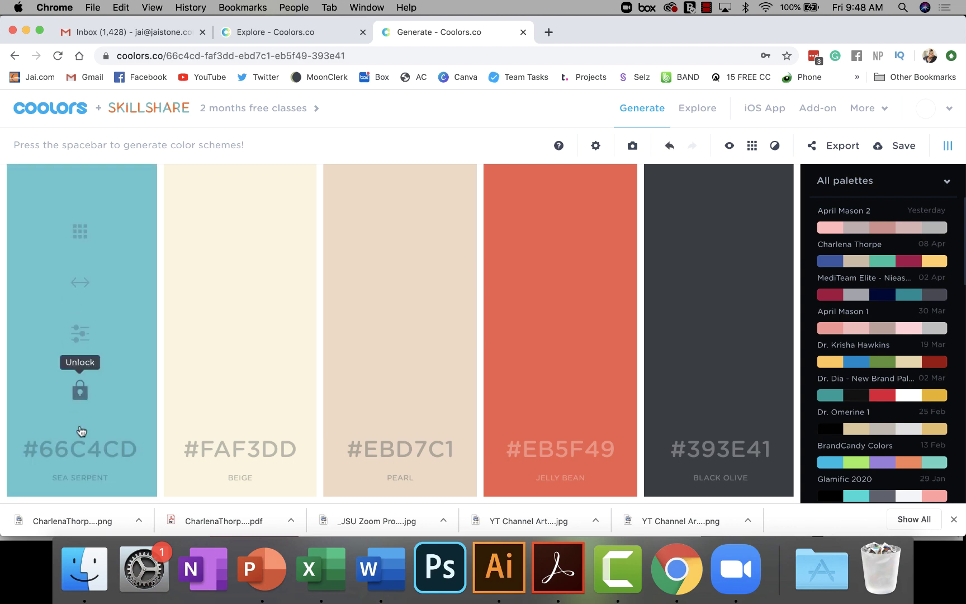
left_click(85, 444)
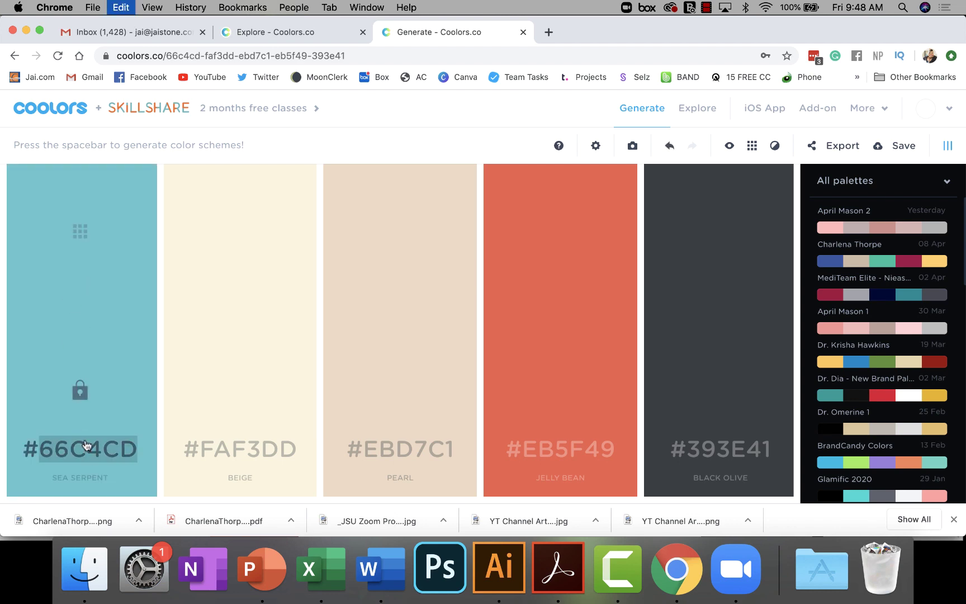
Paste 66C4CD into Accent 6's hex field, replacing 40619D.
left_click(262, 581)
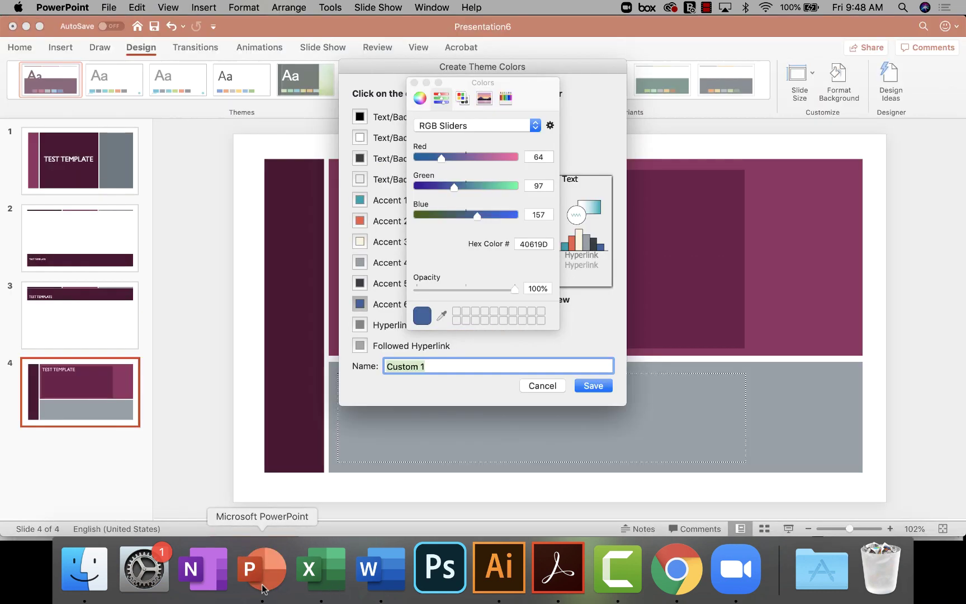
left_click(414, 83)
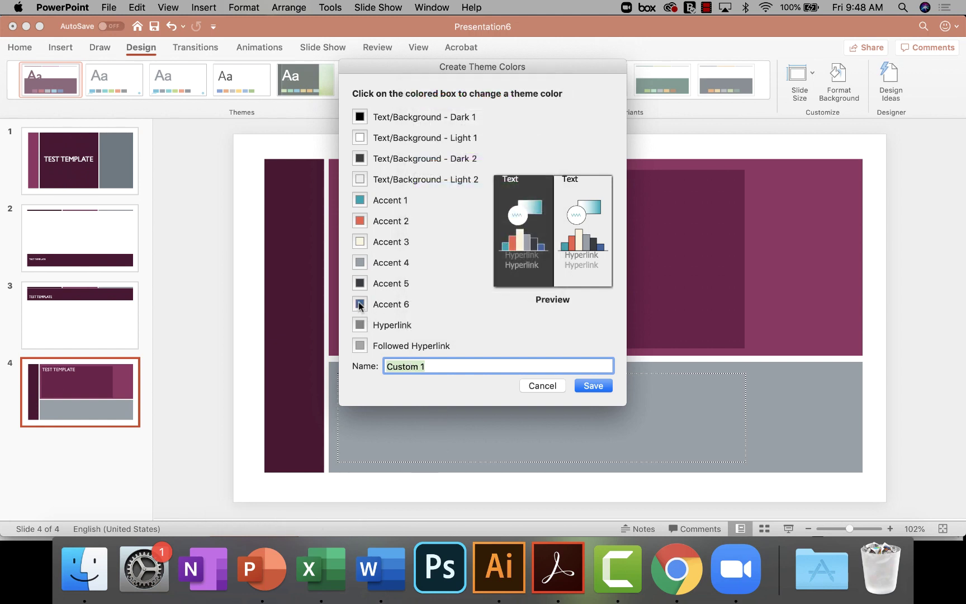
left_click(360, 305)
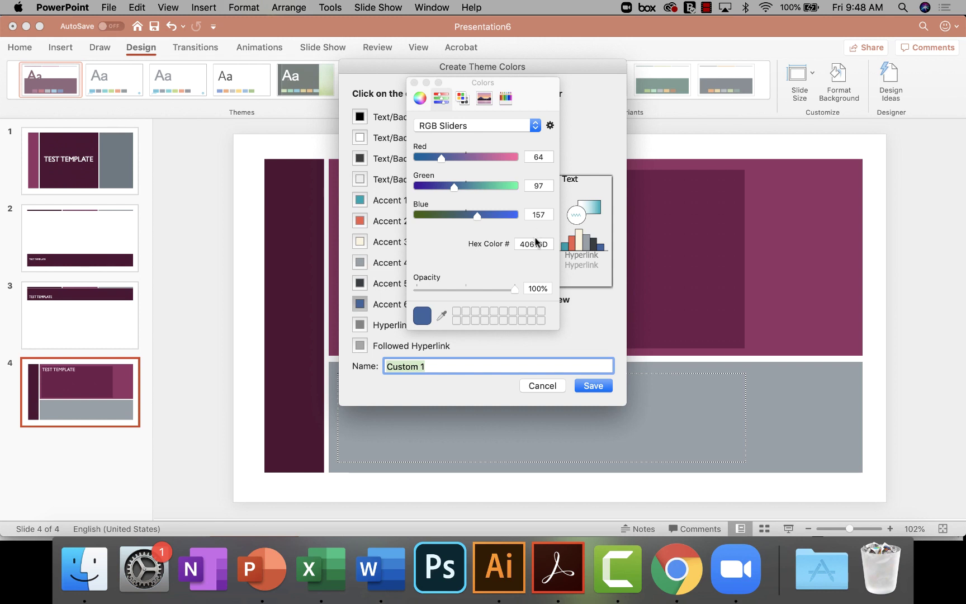
left_click(533, 245)
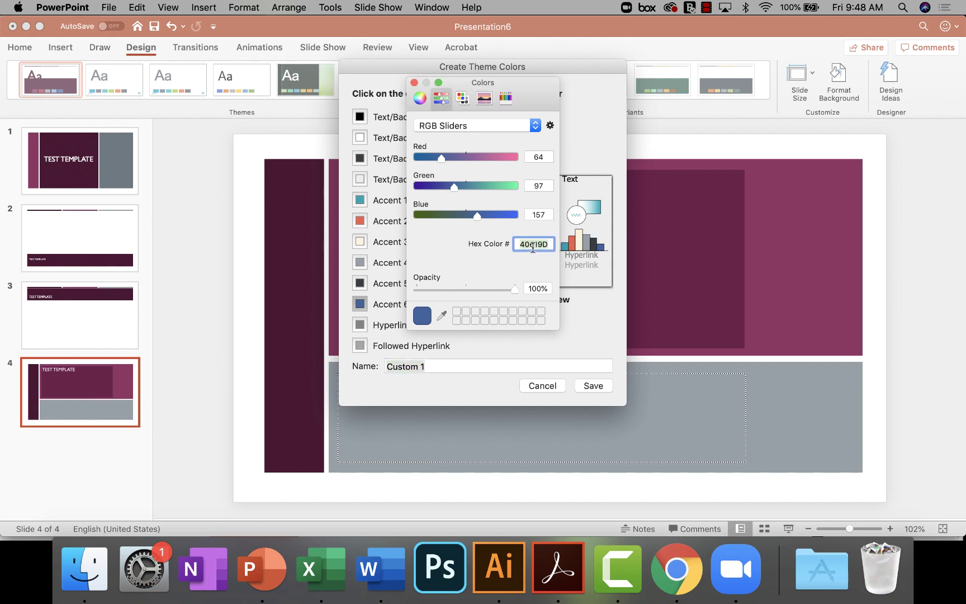
key("super+v")
key("Return")
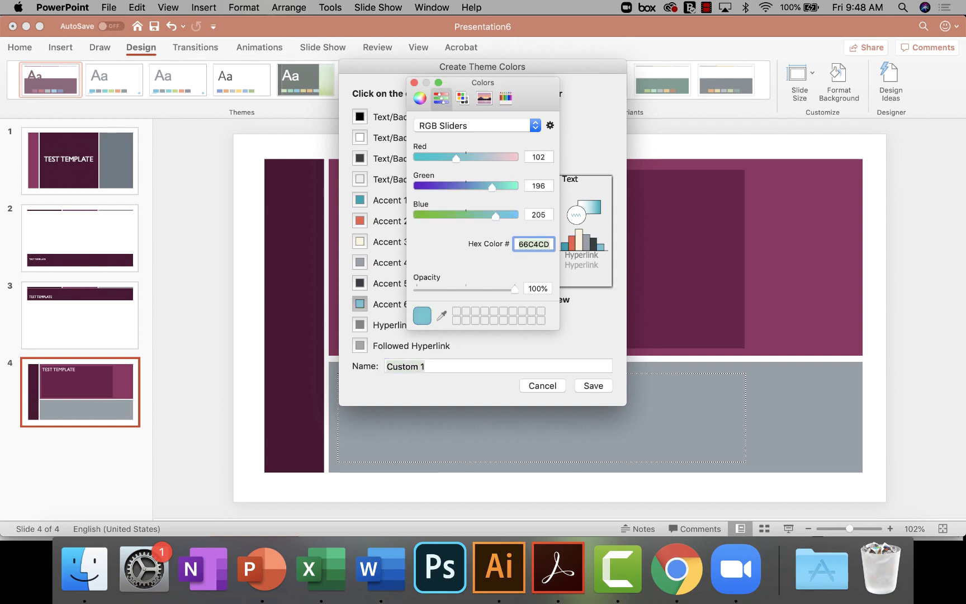
left_click(414, 82)
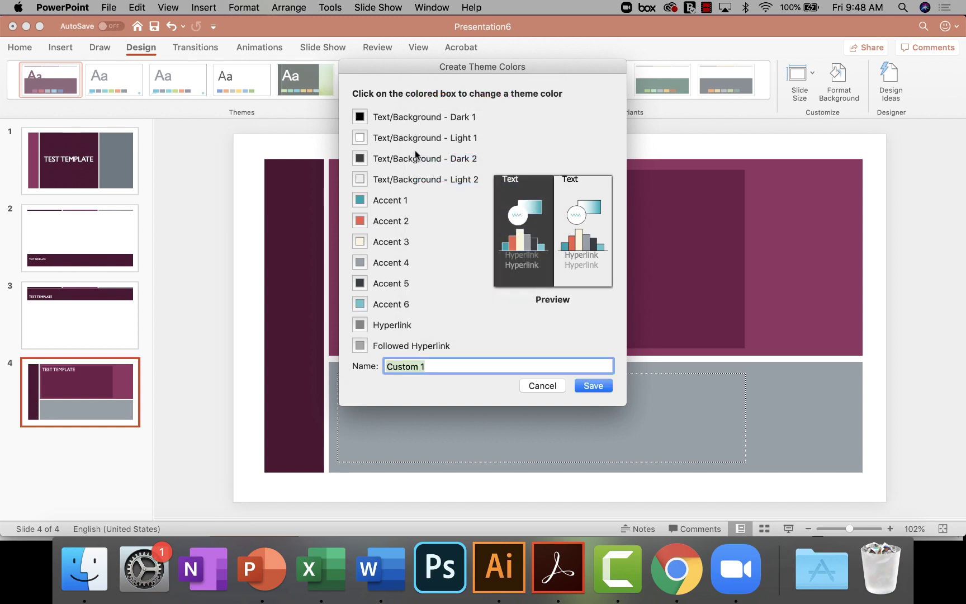
left_click(359, 324)
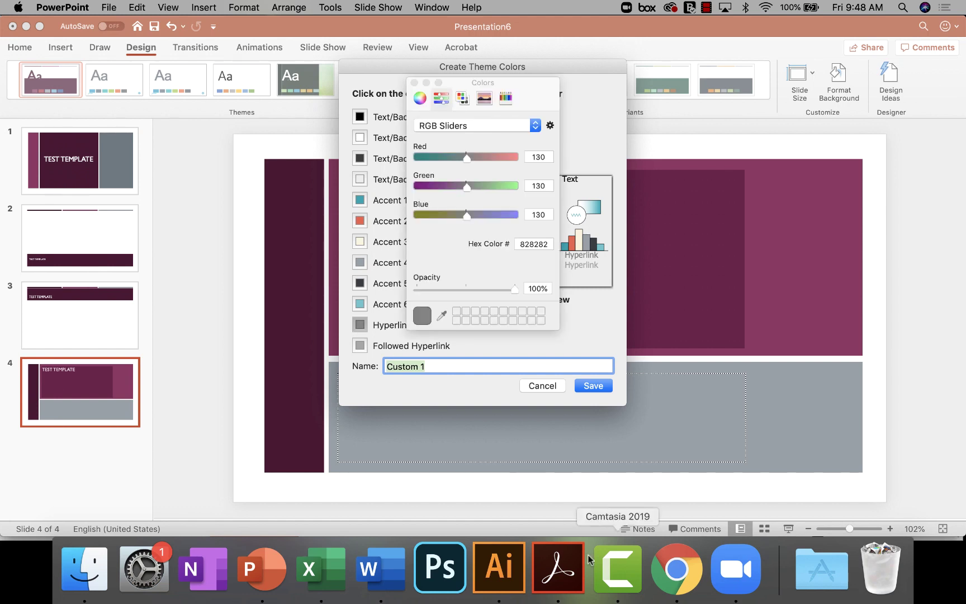
Copy Jelly Bean EB5F49 from Coolors and make it the Hyperlink colour, replacing 828282.
left_click(678, 584)
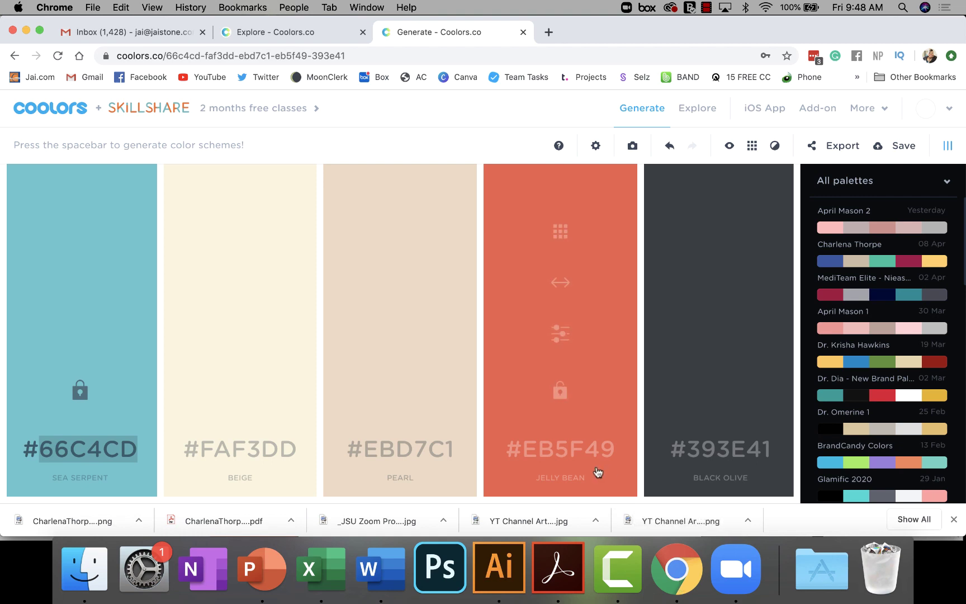
left_click(559, 446)
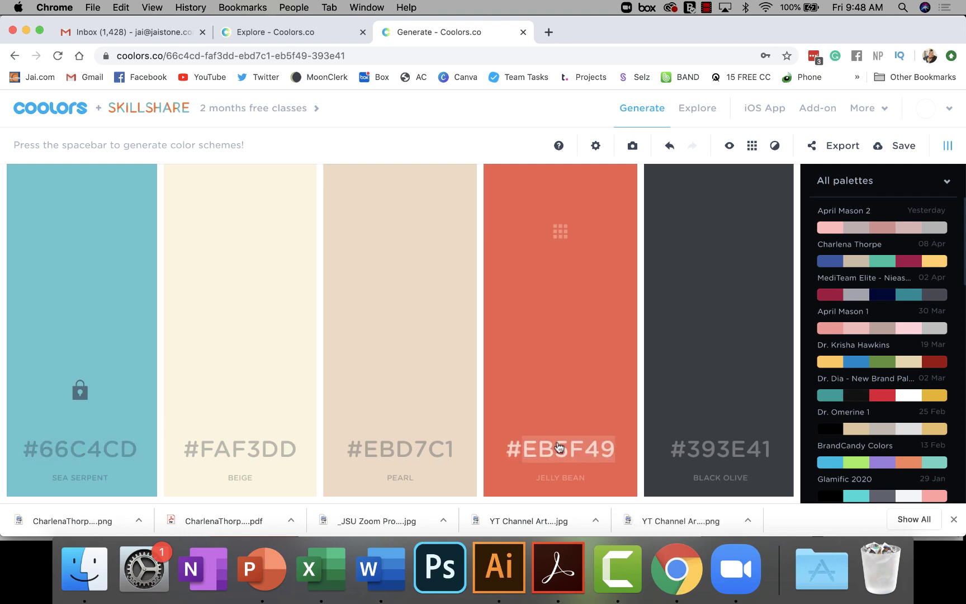
left_click(261, 569)
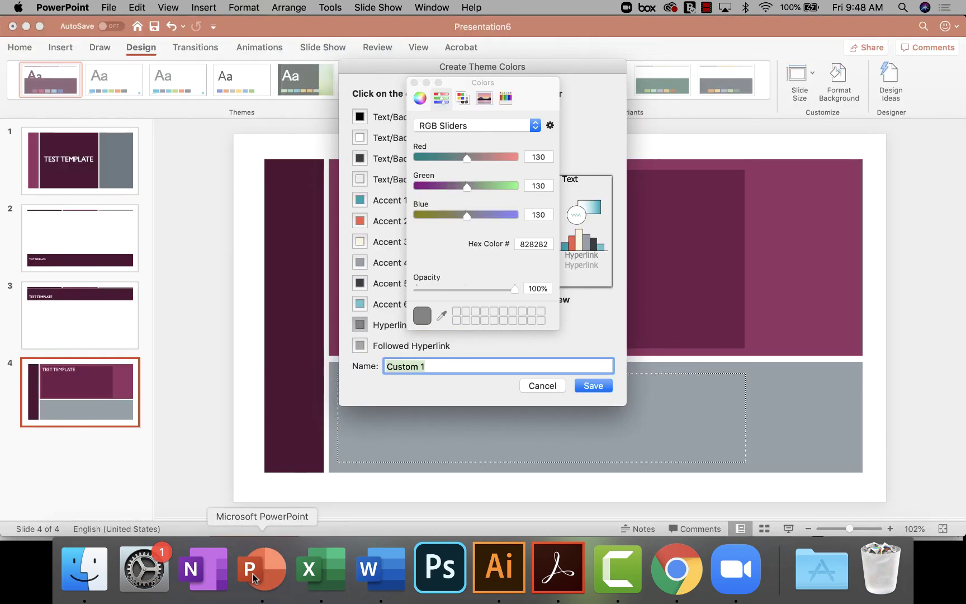
left_click(526, 244)
double_click(525, 244)
key("super+v")
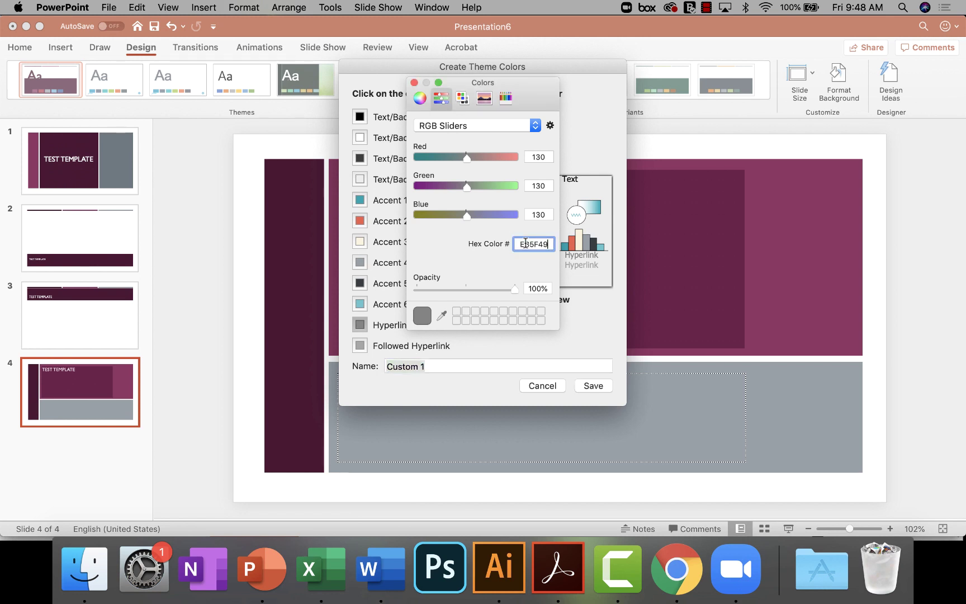
key("Return")
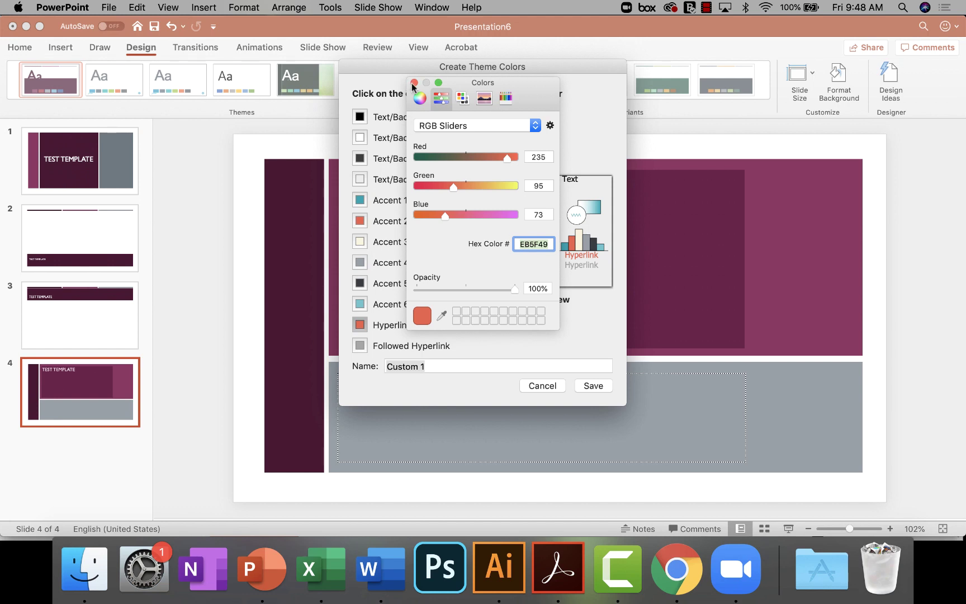
left_click(414, 82)
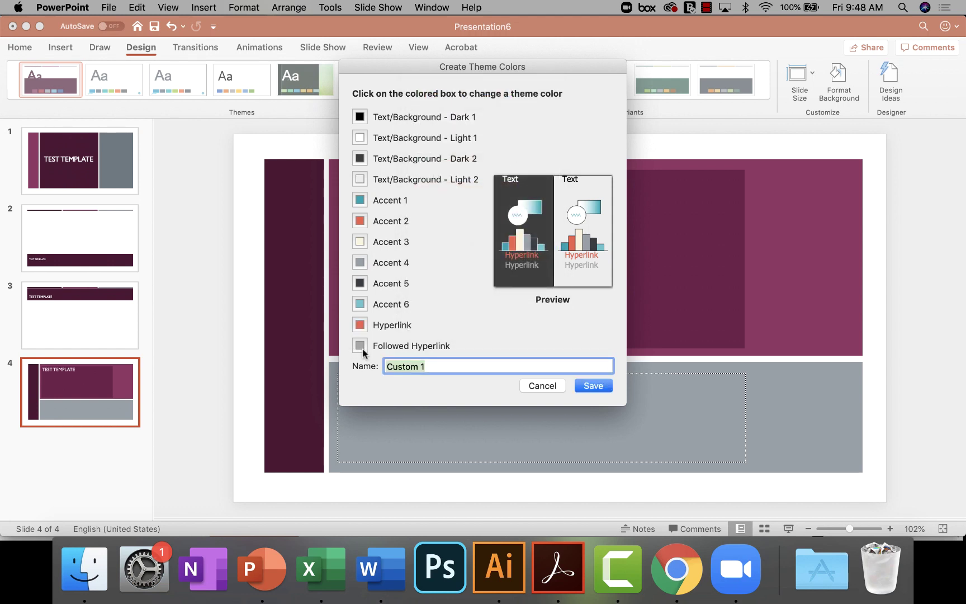
Rename the palette from 'Custom 1' to 'Test Training Colors' and save it.
left_click(446, 367)
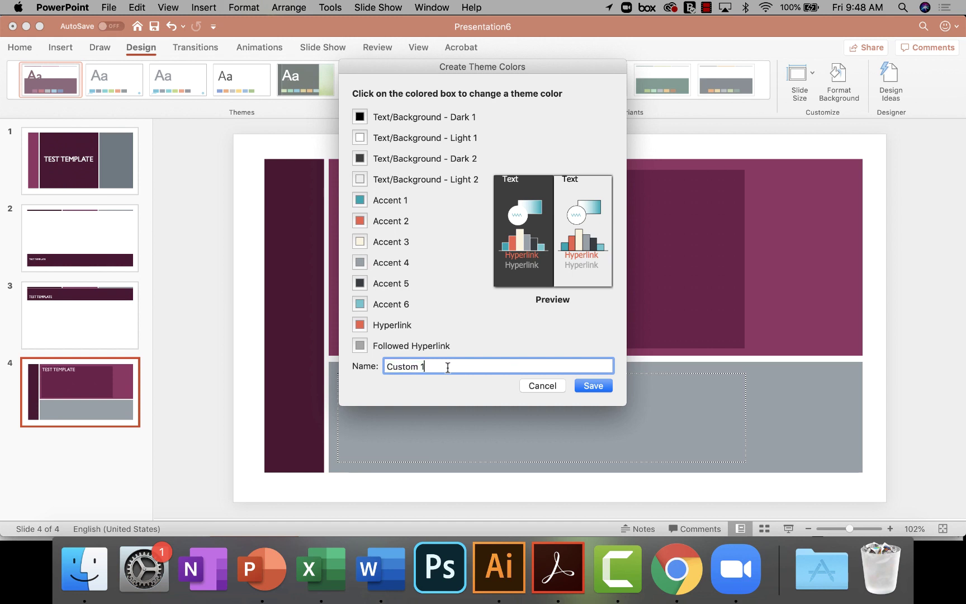
left_click_drag(446, 367, 350, 370)
type("Test Training Colors")
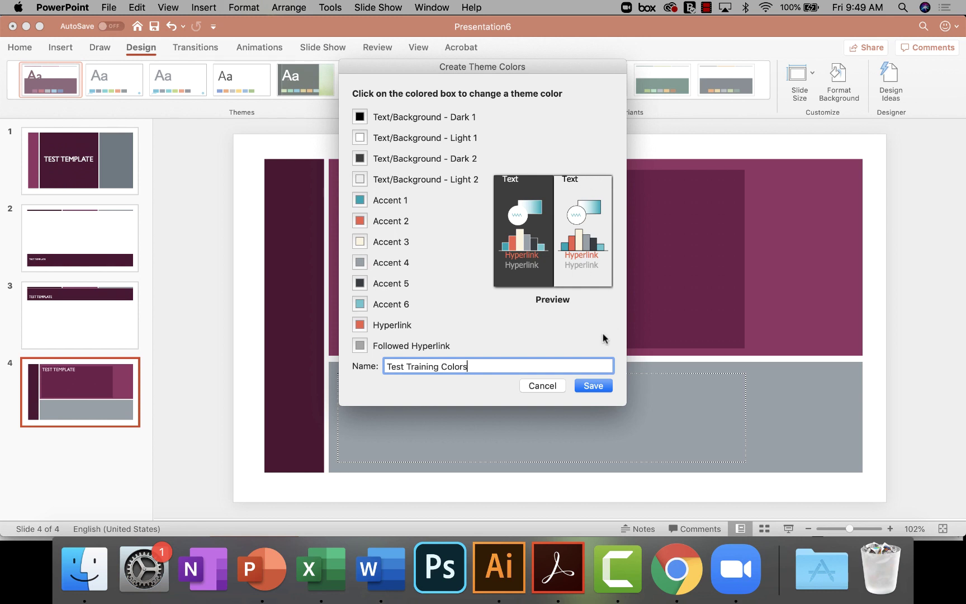
left_click(592, 386)
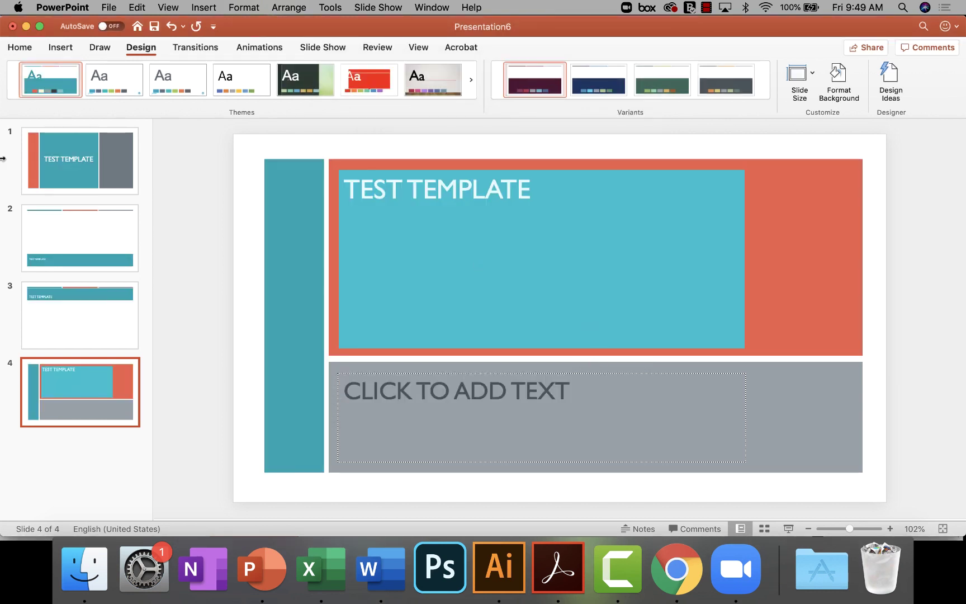
Set slide 4's title box to No Fill so the orange band shows through.
left_click(636, 257)
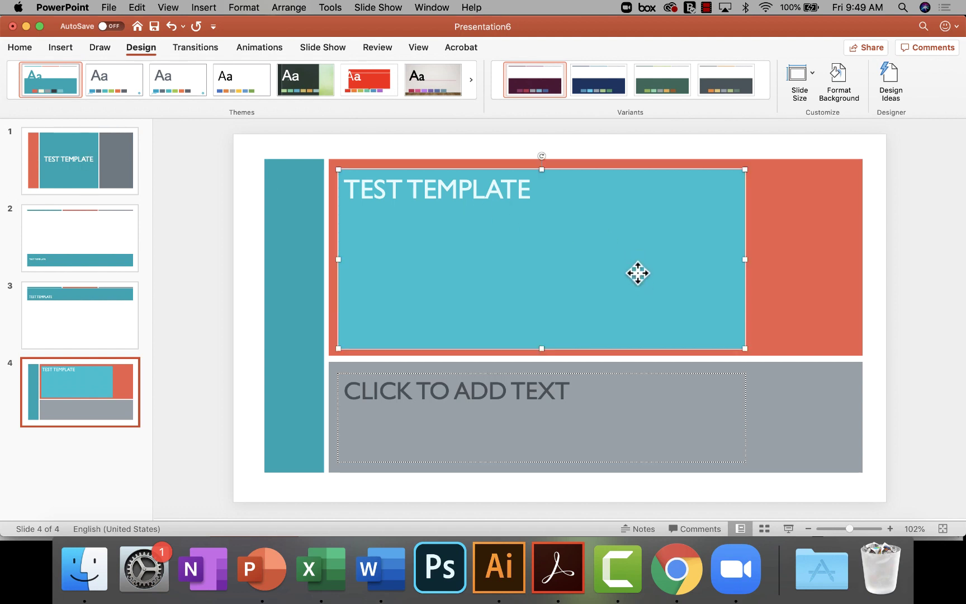
left_click(13, 50)
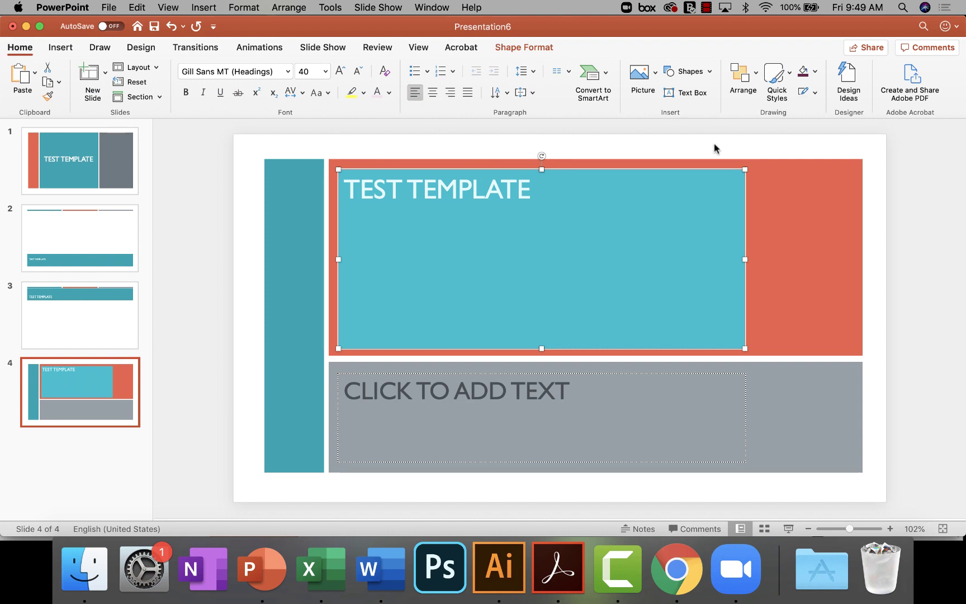
left_click(813, 75)
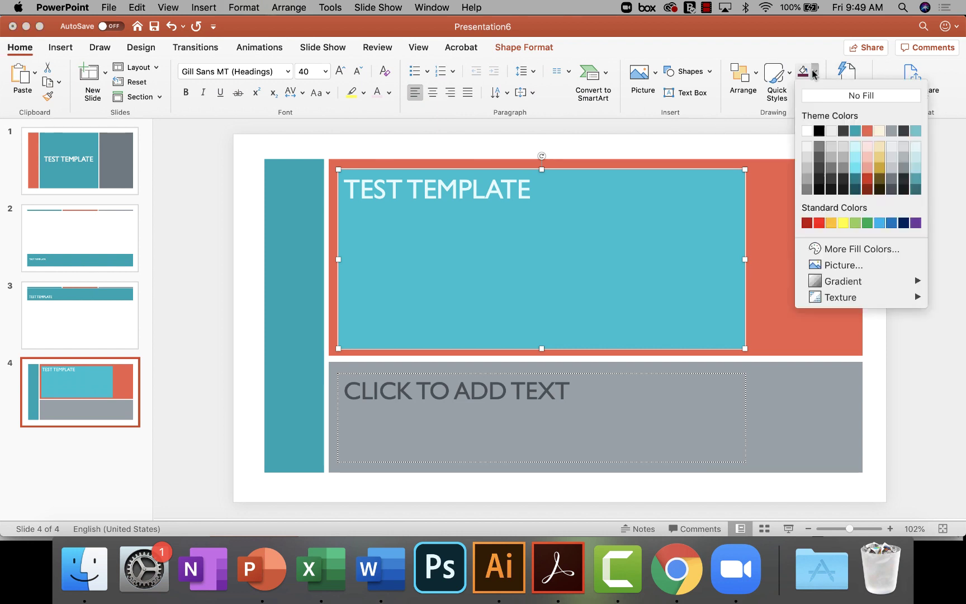
left_click(814, 96)
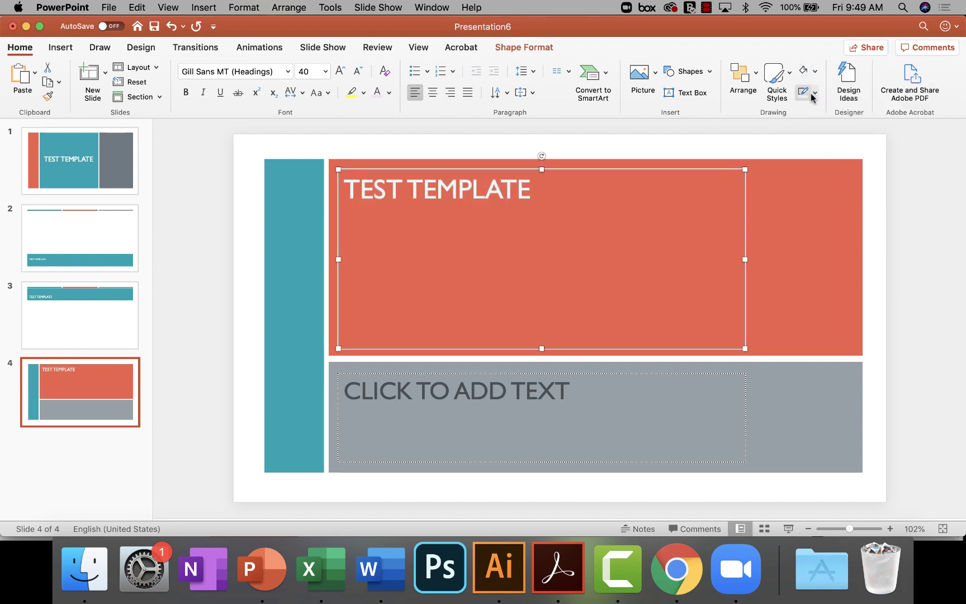
left_click(181, 269)
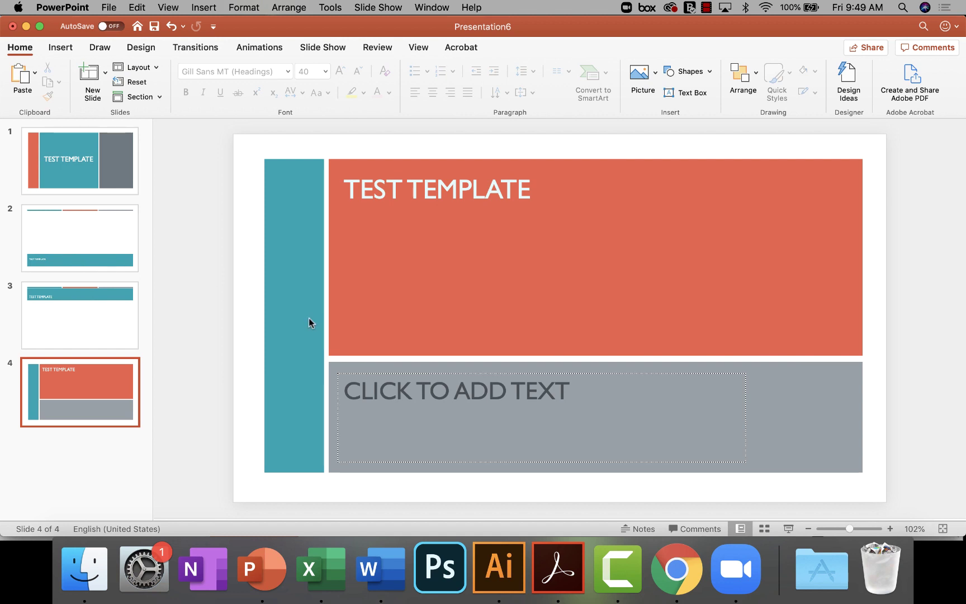
Review slides 1 to 3 in the new colours, then return to slide 4.
left_click(51, 180)
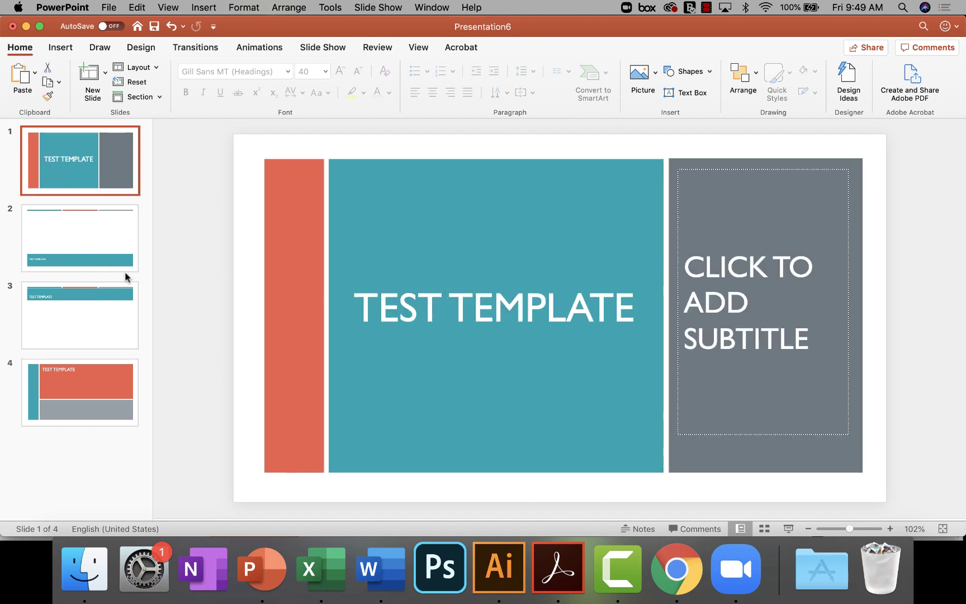
left_click(95, 250)
left_click(87, 296)
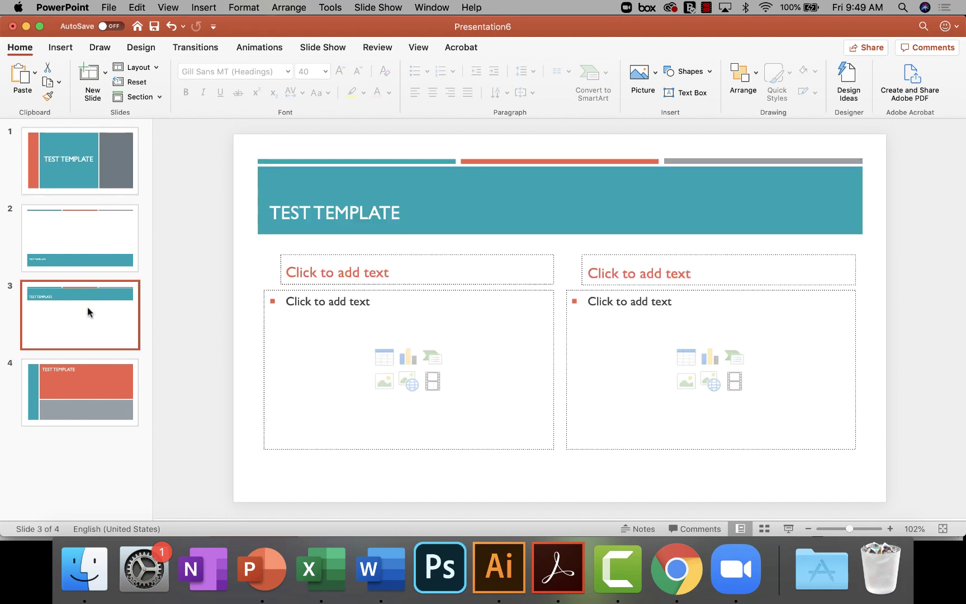
left_click(83, 377)
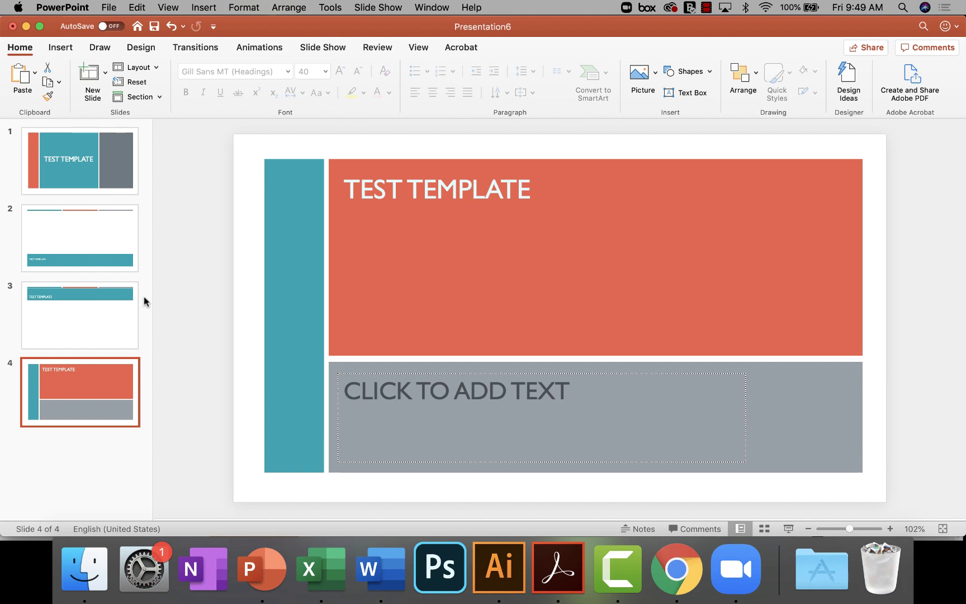
Switch to Presentation7 and apply the Test Training Colors palette from Design > Variants > Colors.
left_click(435, 7)
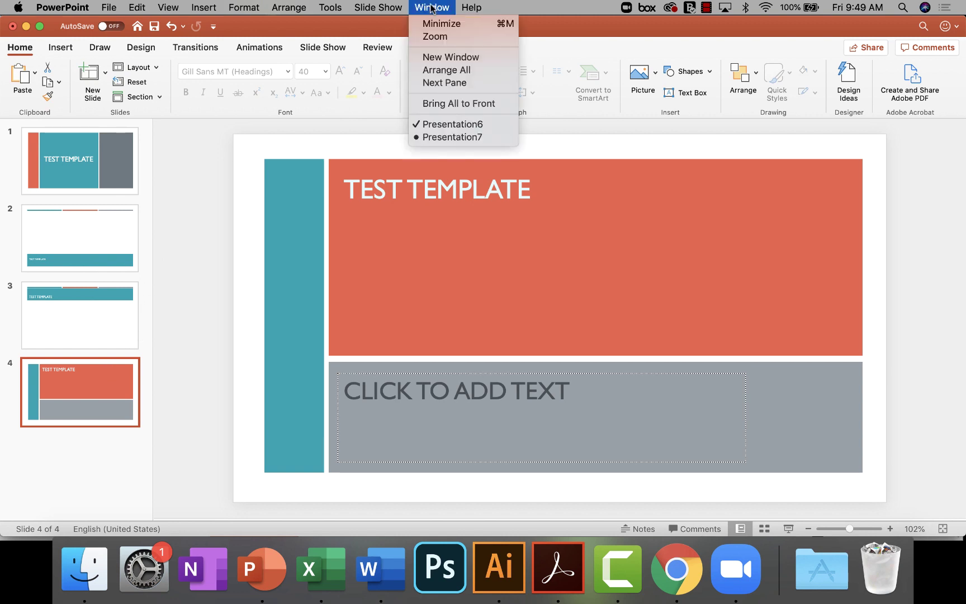
left_click(444, 136)
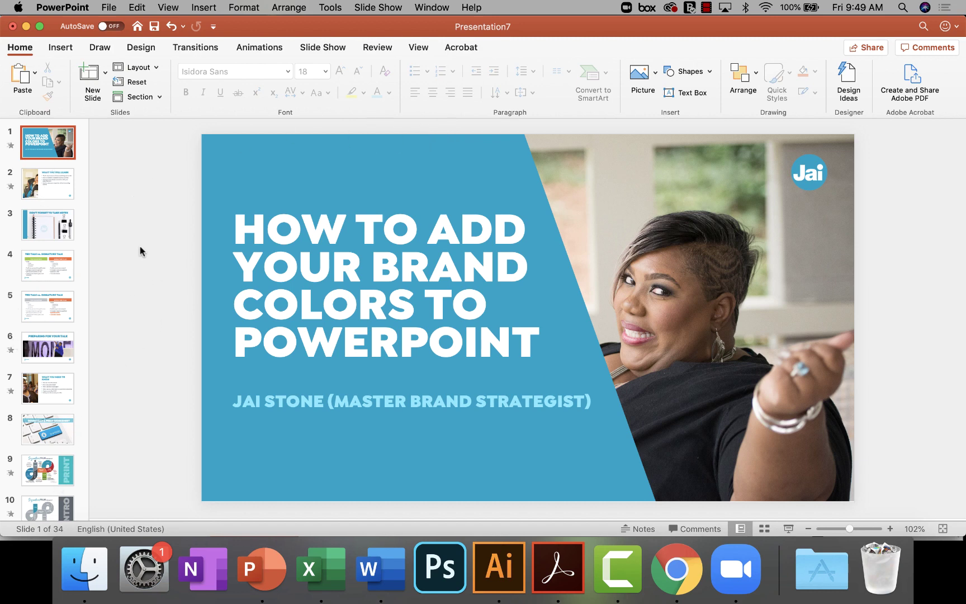
left_click(136, 49)
mouse_move(548, 95)
left_click(629, 103)
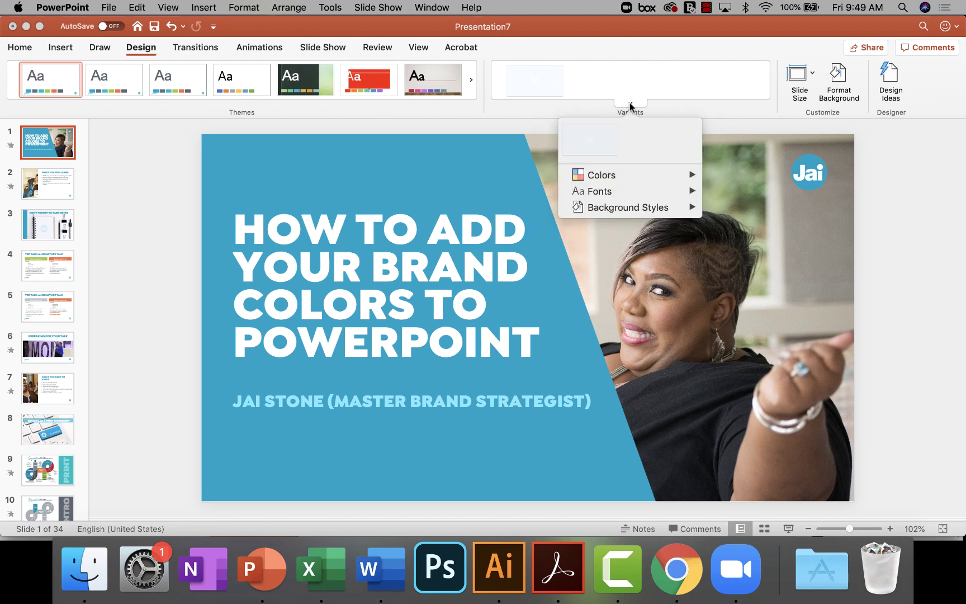
mouse_move(619, 177)
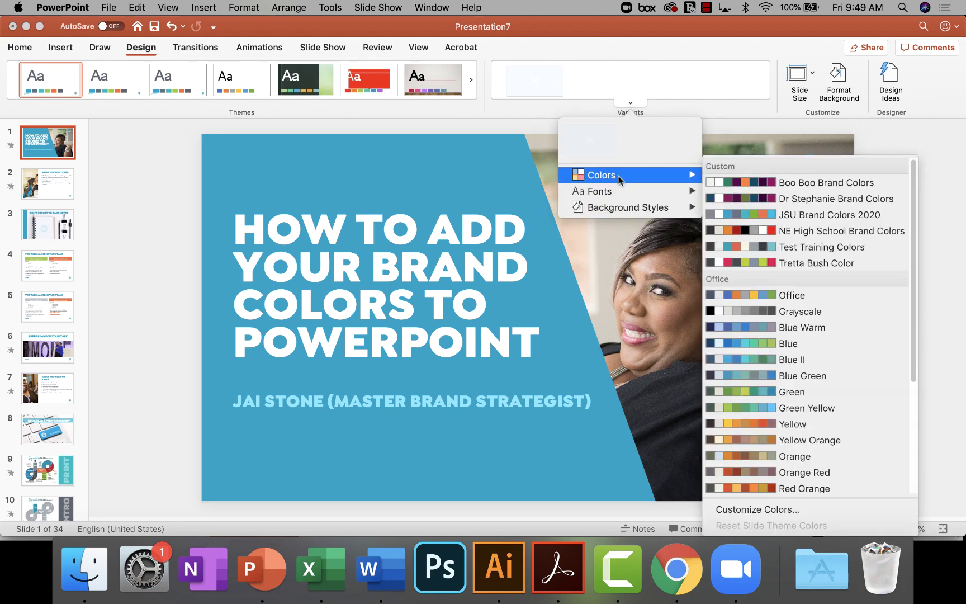
left_click(794, 246)
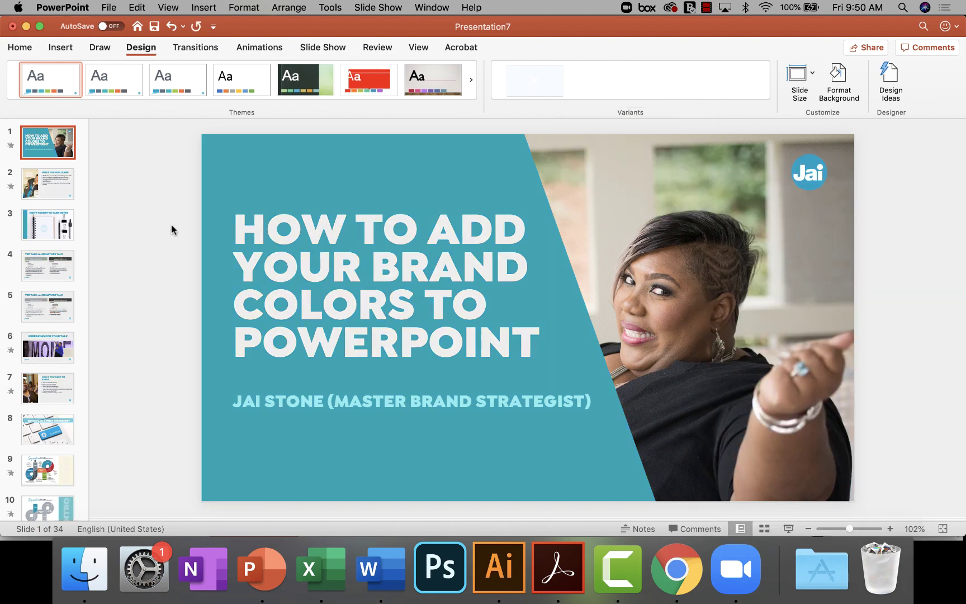
scroll(47, 303, "down", 20)
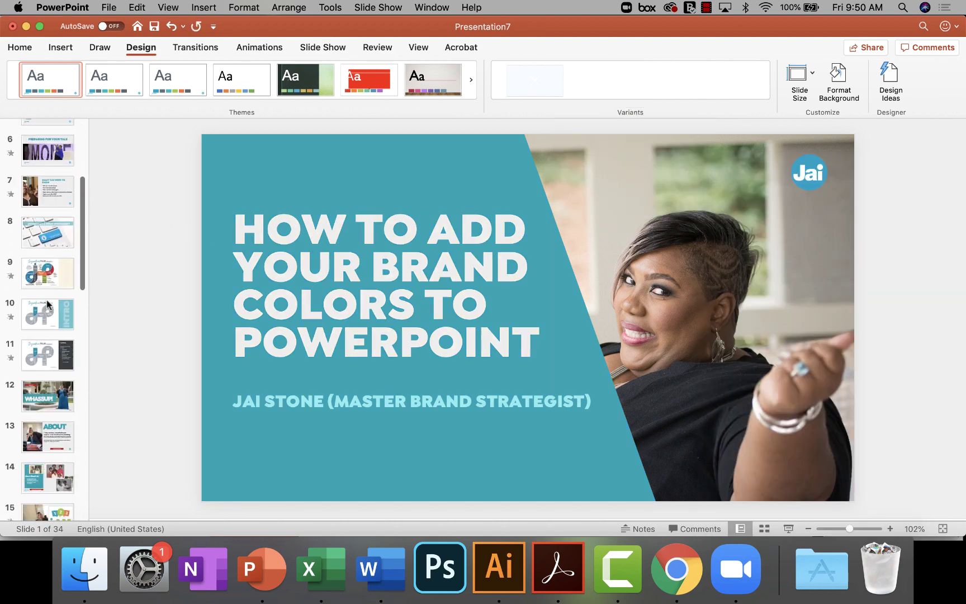
scroll(48, 305, "up", 20)
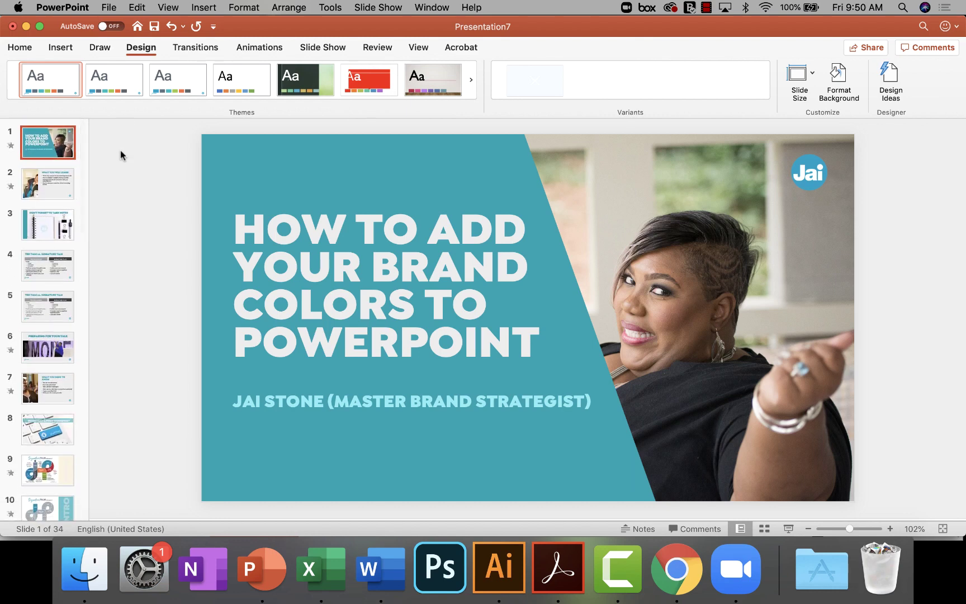